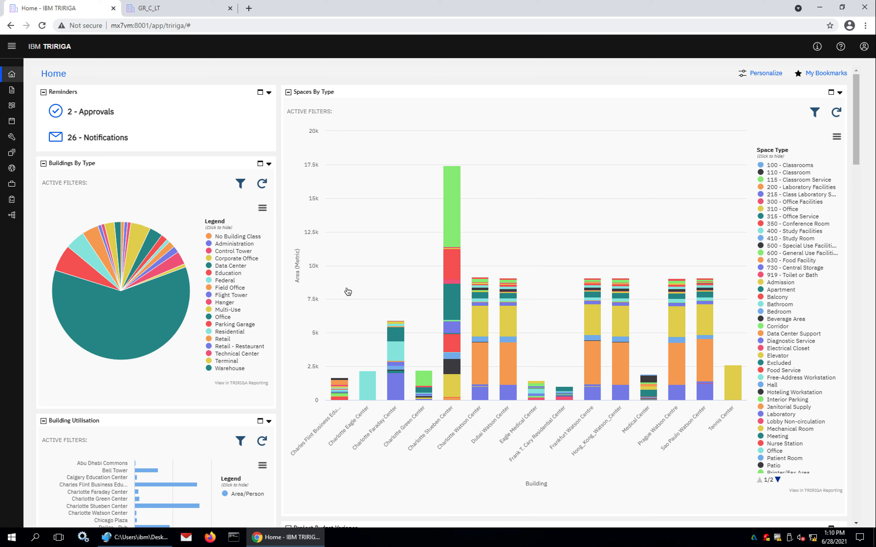
scroll(386, 278, "down", 4)
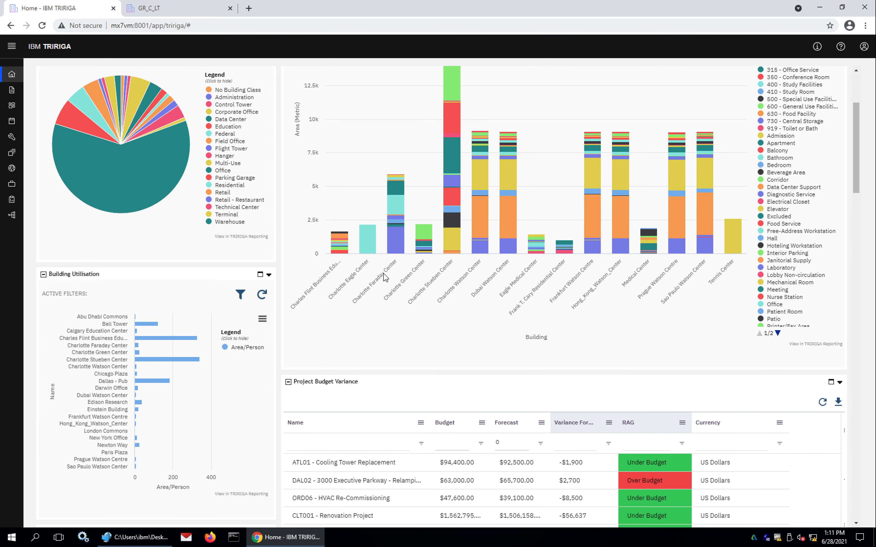
scroll(385, 277, "down", 7)
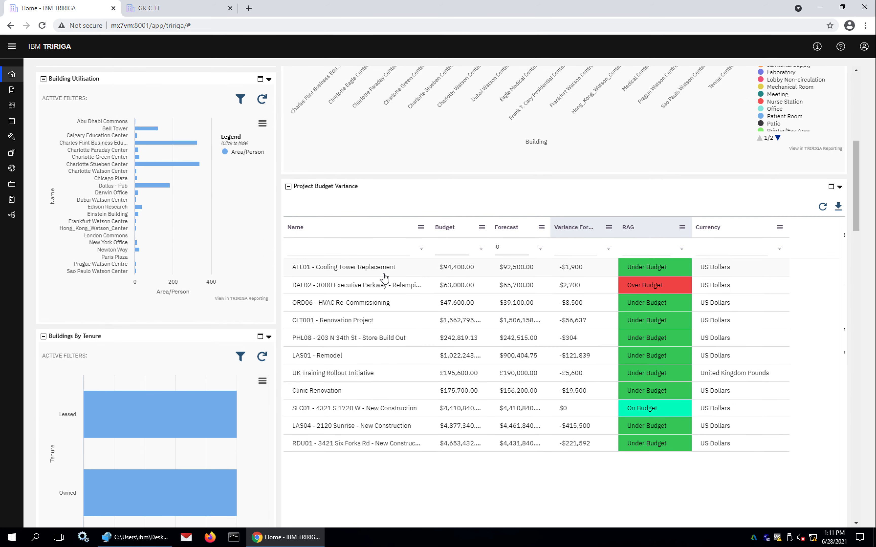
scroll(384, 277, "down", 4)
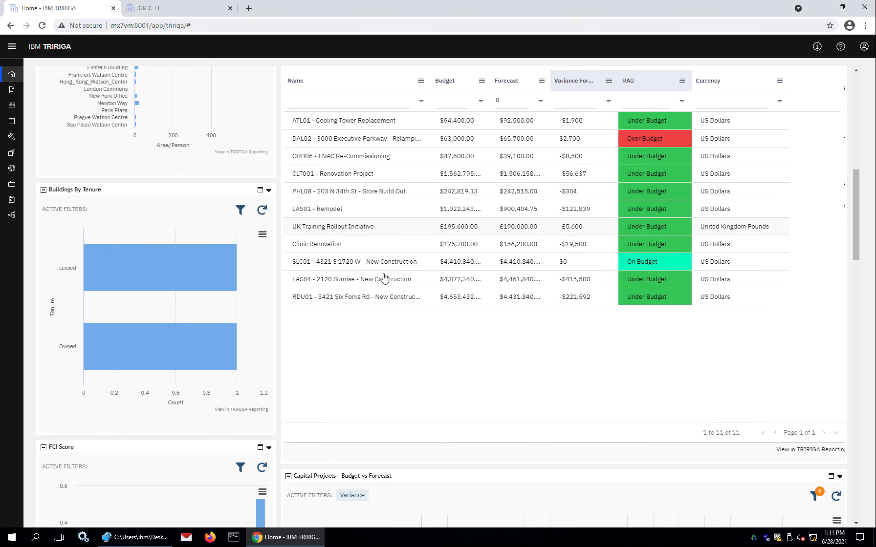
scroll(385, 277, "down", 3)
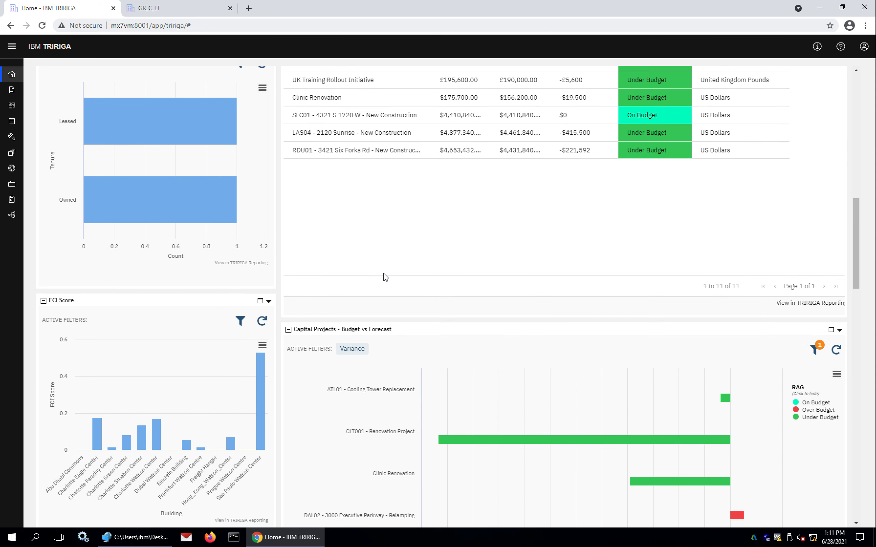
scroll(385, 277, "up", 7)
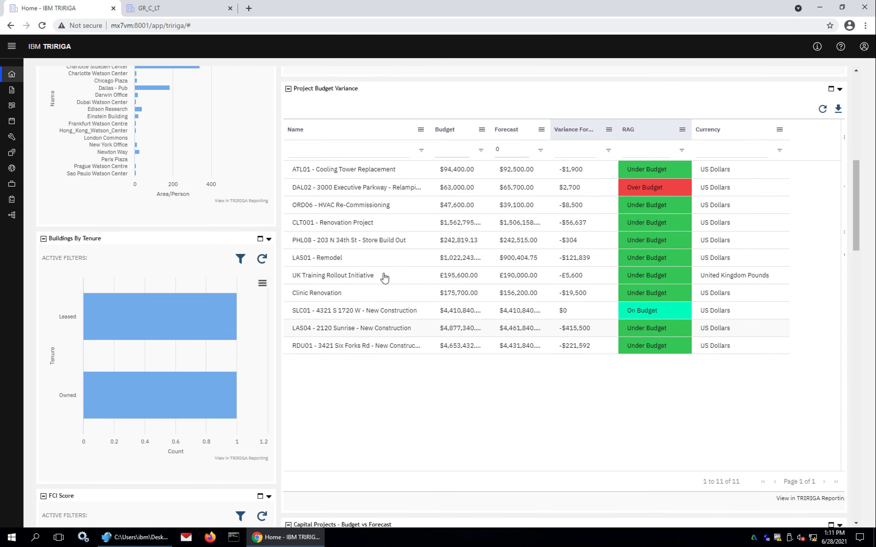
scroll(385, 277, "up", 4)
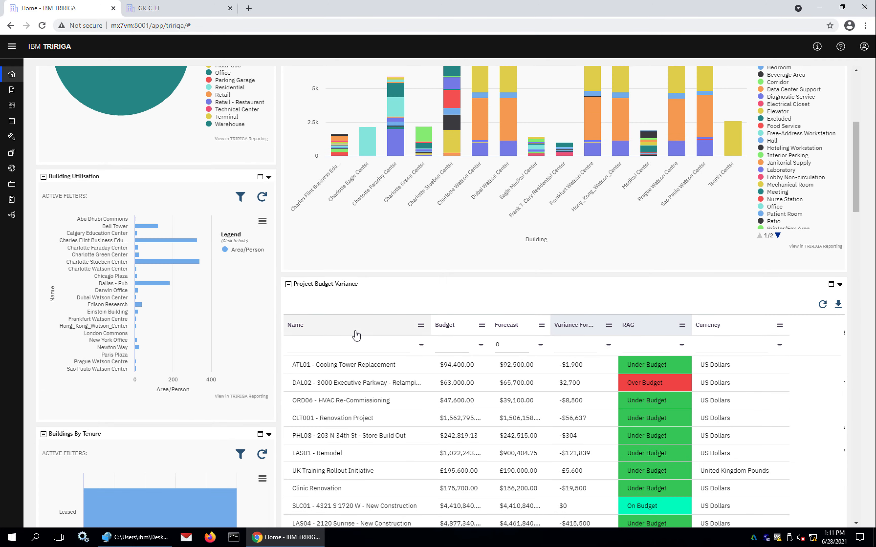
scroll(356, 336, "down", 10)
scroll(356, 336, "down", 7)
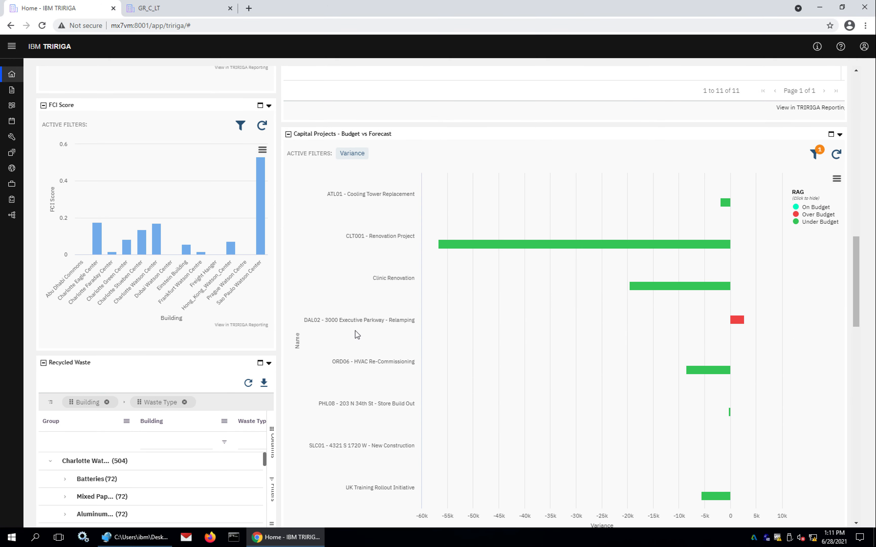
scroll(355, 330, "up", 20)
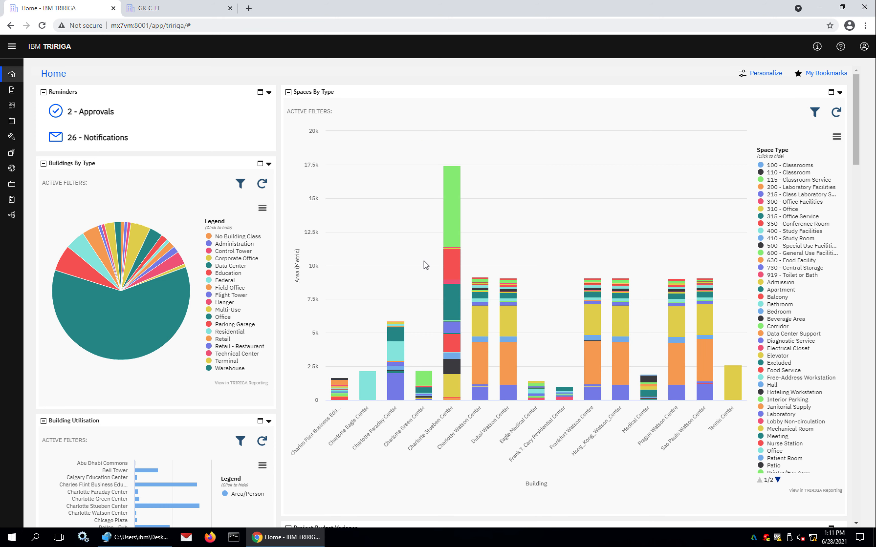
- Zoom the Spaces By Type chart to Charlotte Faraday–Eagle Medical and list Stueben Center's Food Service spaces
left_click_drag(424, 261, 486, 264)
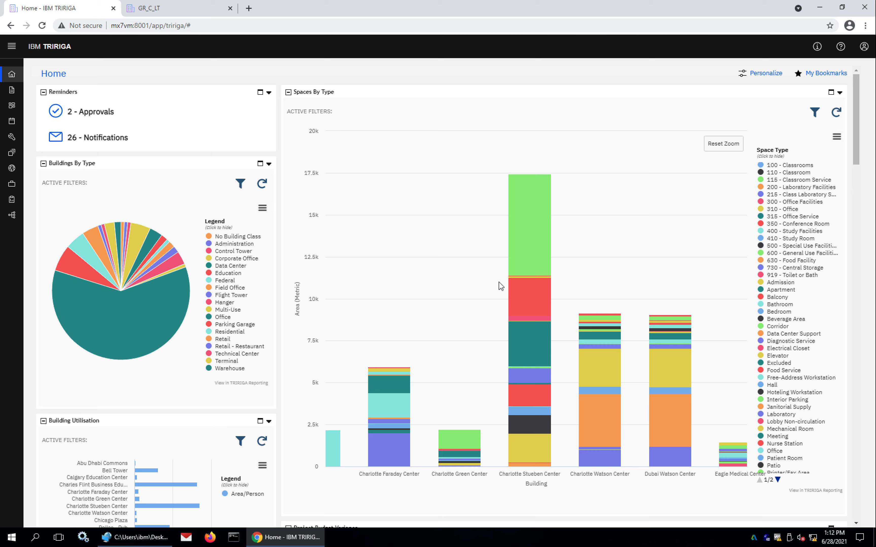
mouse_move(522, 312)
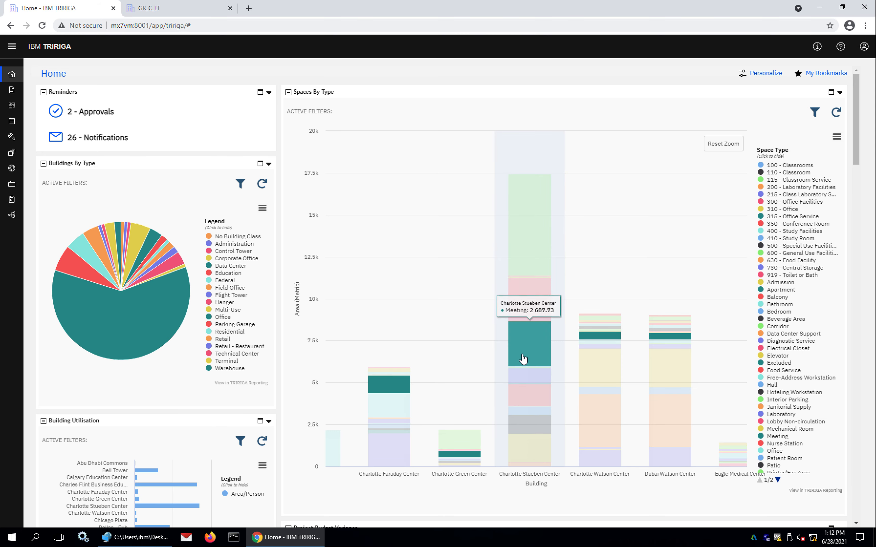
mouse_move(520, 385)
mouse_move(520, 352)
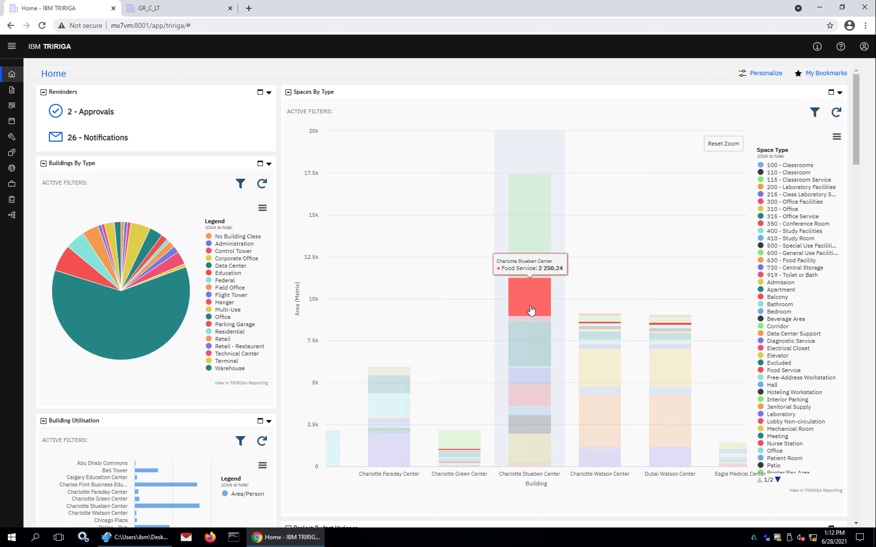
left_click(531, 310)
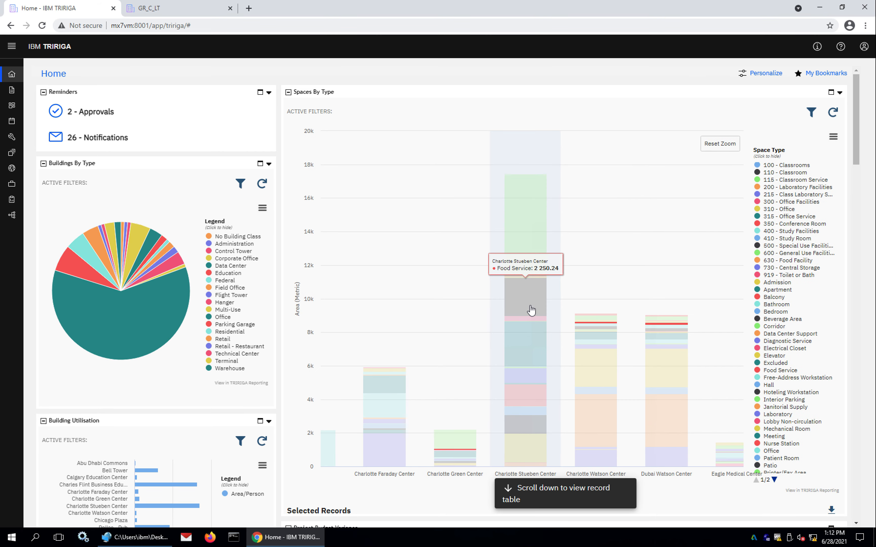
- Move the Space Type column ahead of Space Name in the Food Service Selected Records table
scroll(531, 310, "down", 5)
scroll(531, 310, "down", 4)
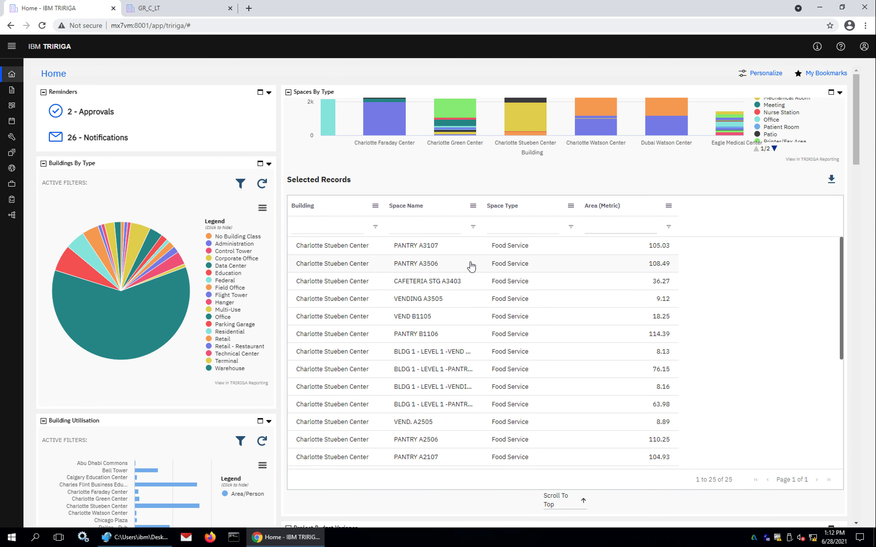
scroll(536, 298, "up", 2)
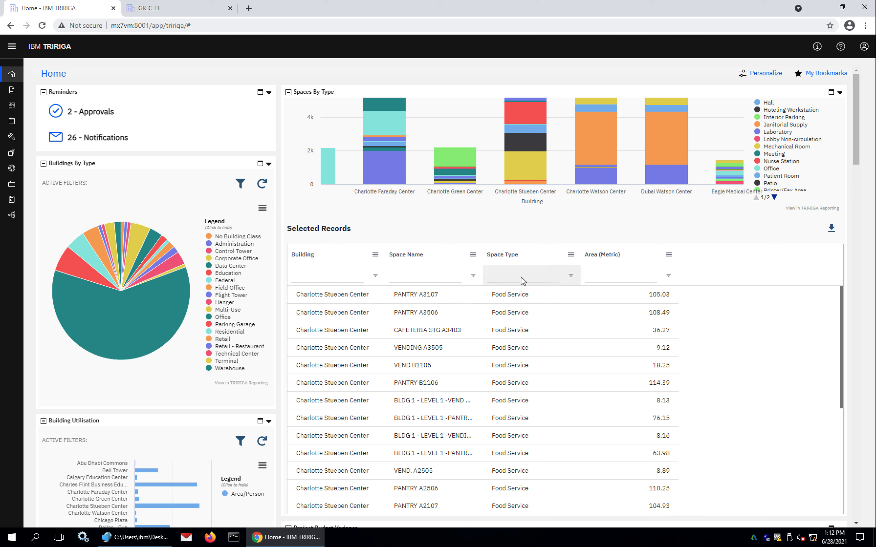
left_click(571, 277)
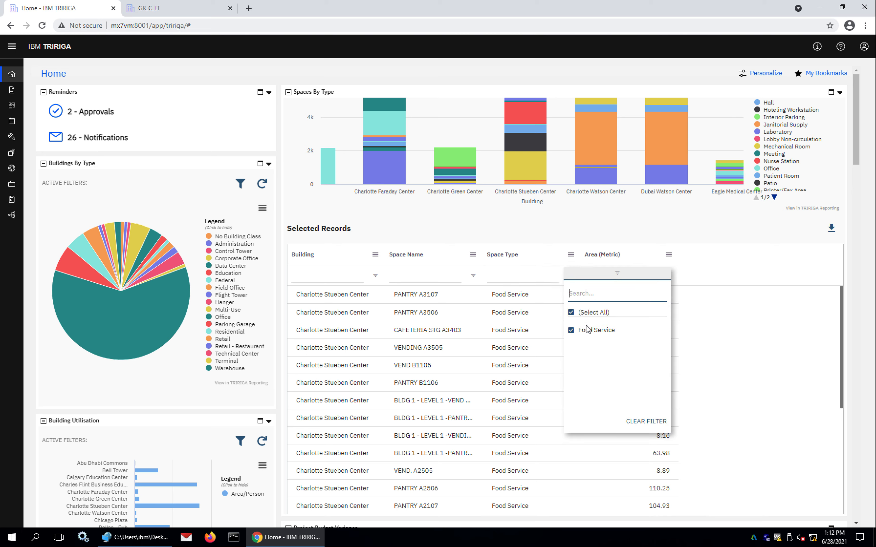
left_click(696, 323)
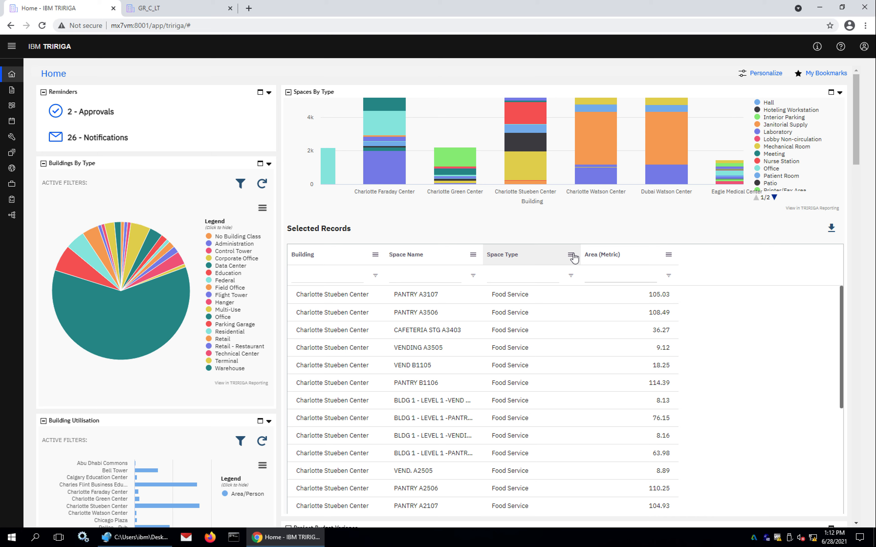
left_click_drag(574, 258, 471, 257)
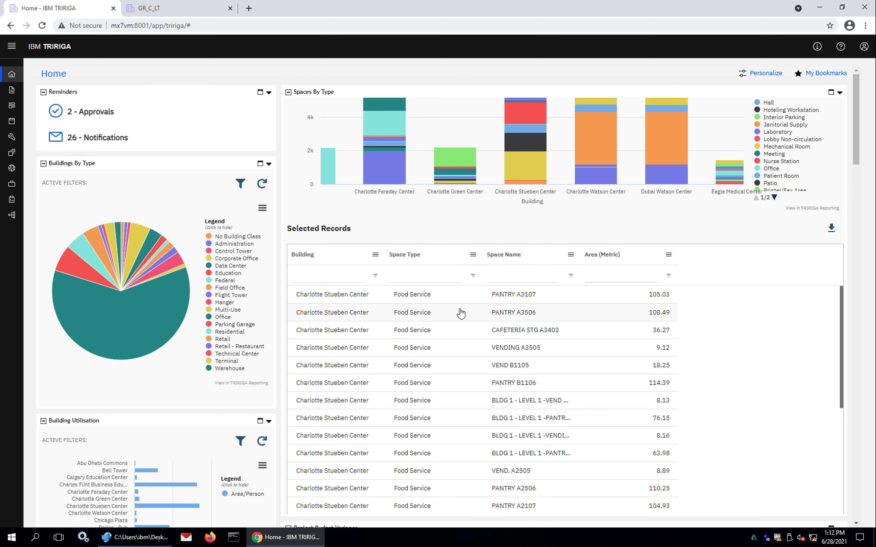
scroll(665, 284, "up", 5)
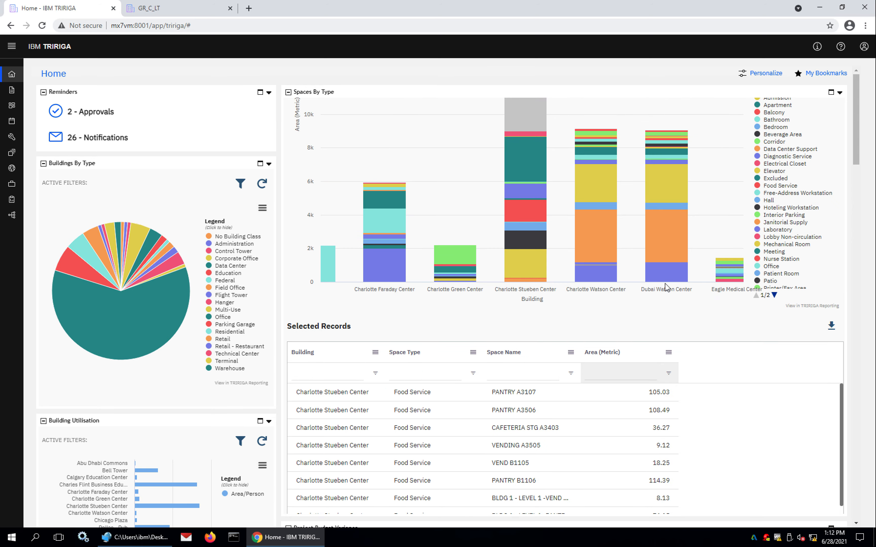
- Reset the chart zoom to all buildings and toggle Corridor off and back on in the legend
mouse_move(666, 288)
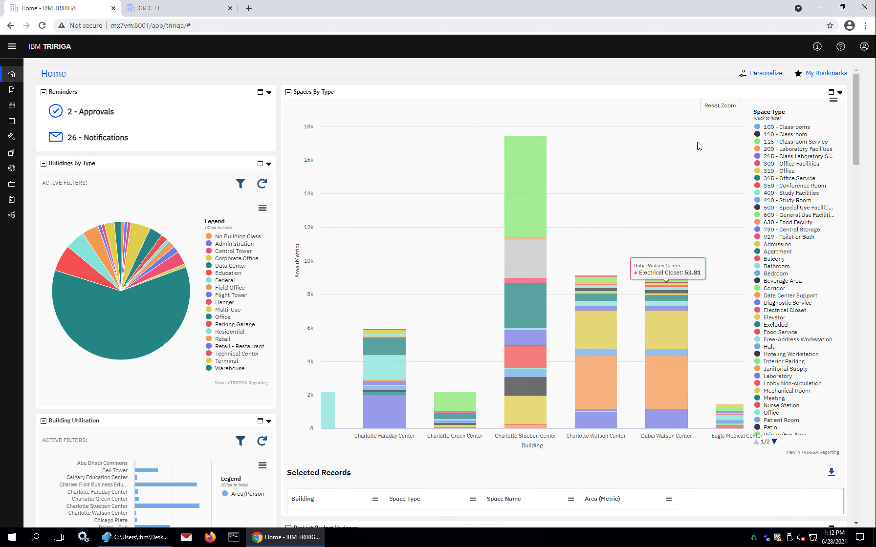
left_click(715, 106)
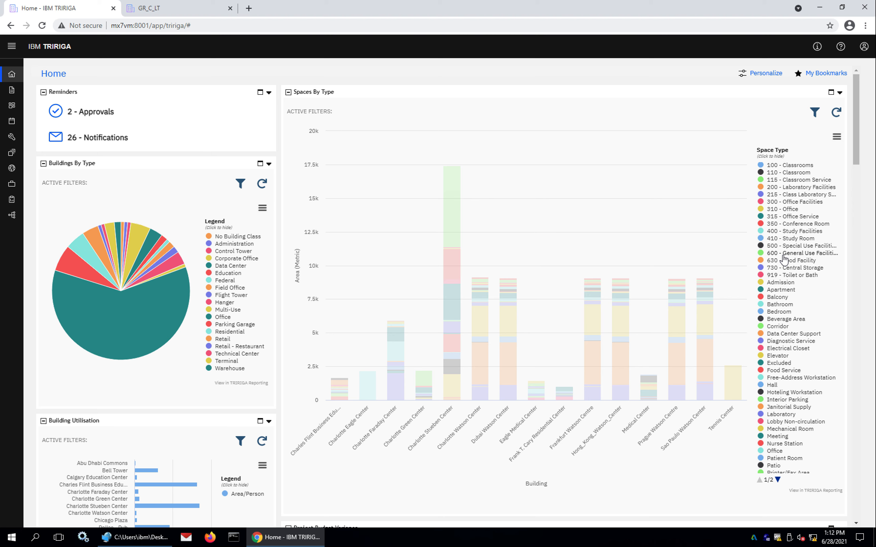
left_click(777, 327)
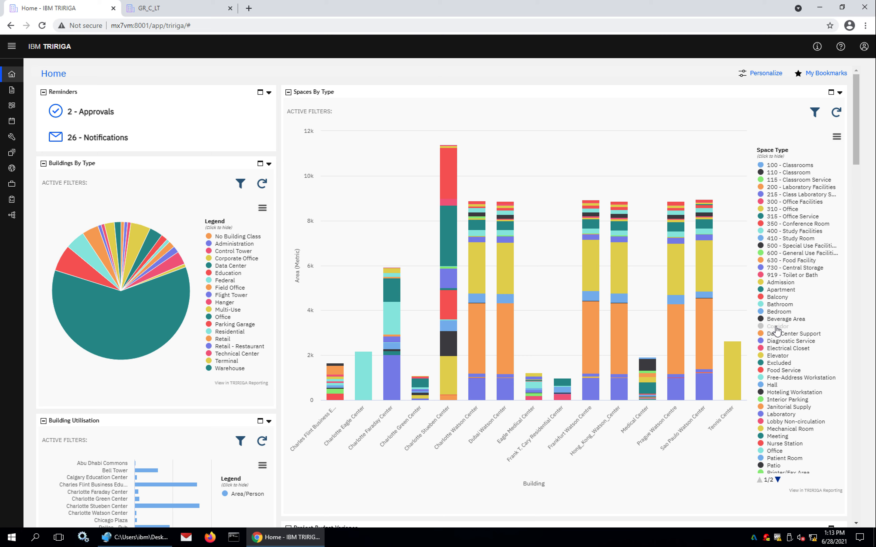
left_click(776, 327)
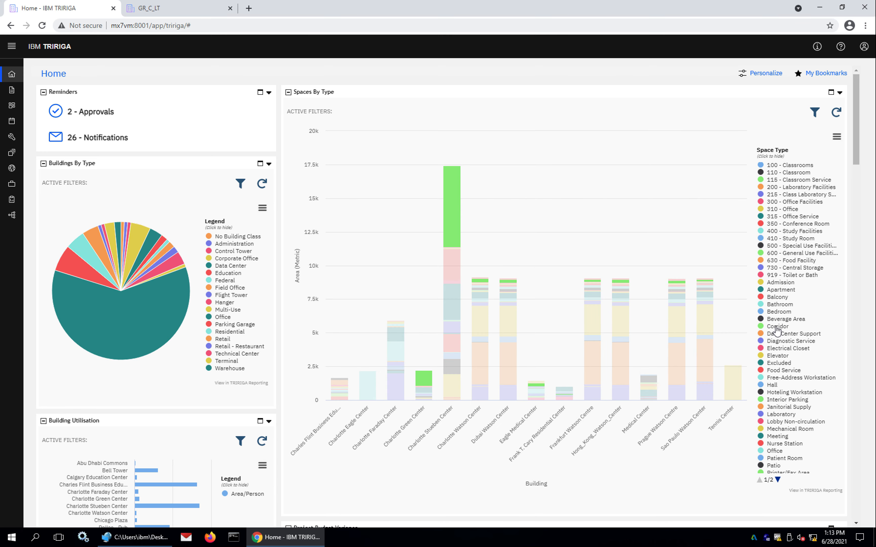
left_click(836, 138)
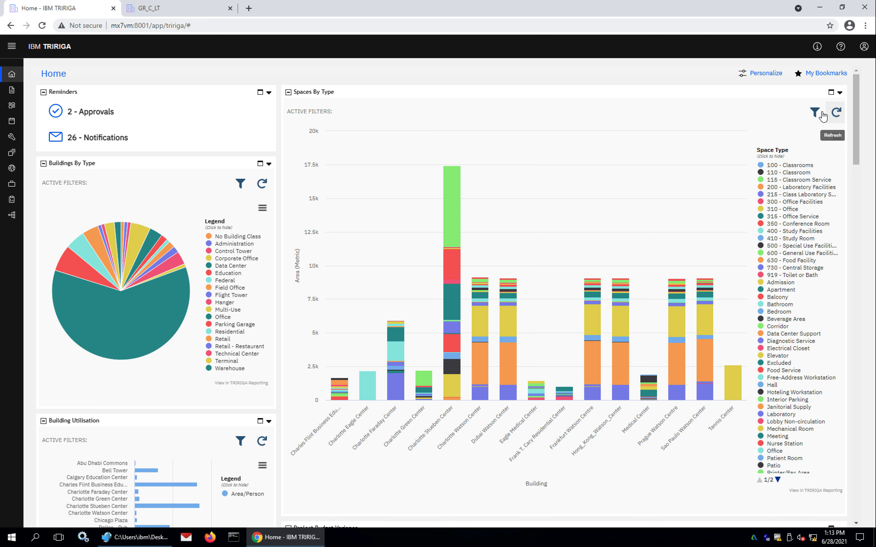
- Apply a temporary Building 'contains Charlotte' filter to the Spaces By Type chart
left_click(814, 113)
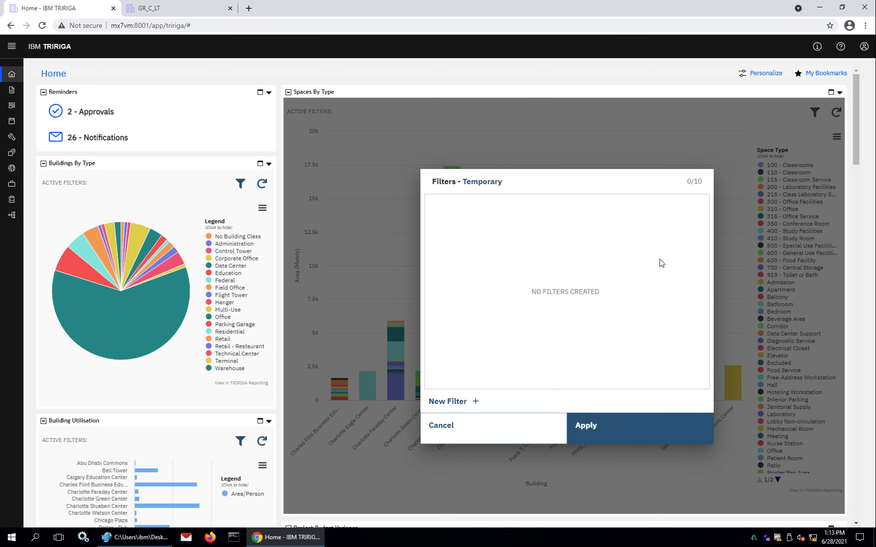
left_click(470, 401)
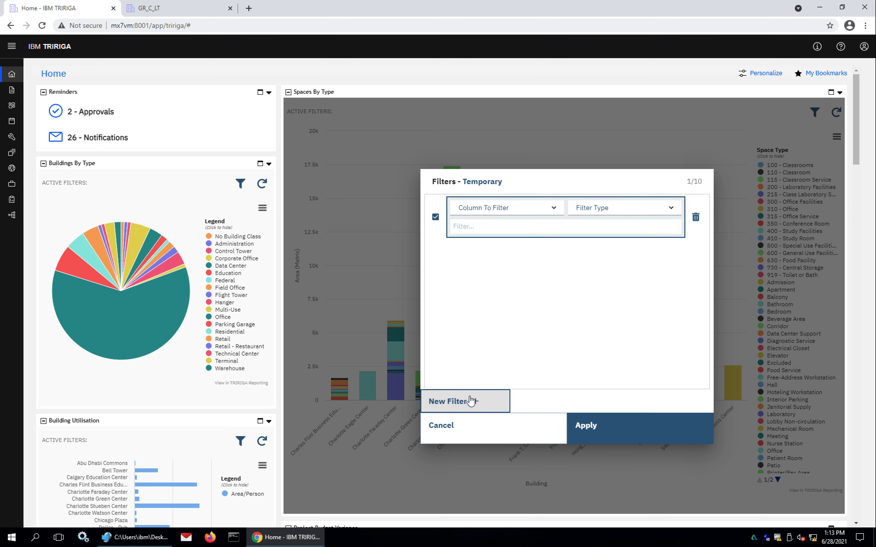
left_click(537, 217)
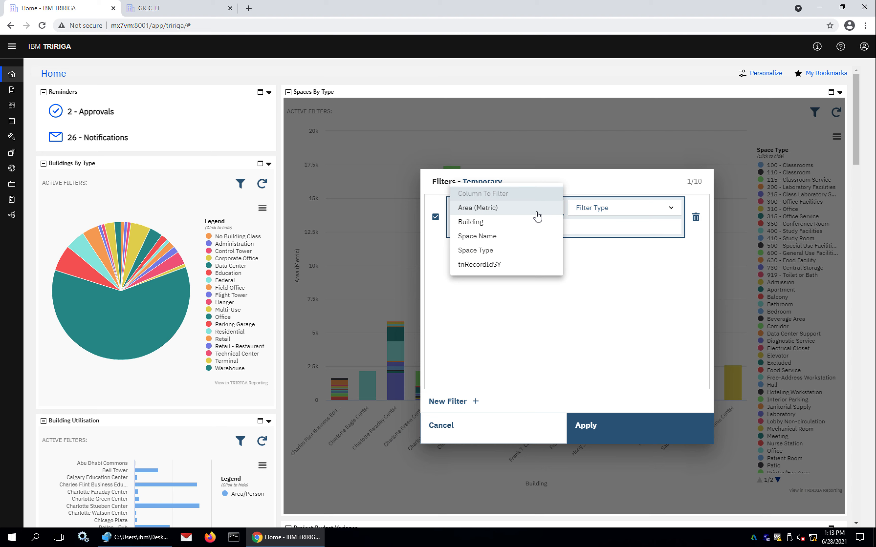
left_click(514, 224)
left_click(577, 213)
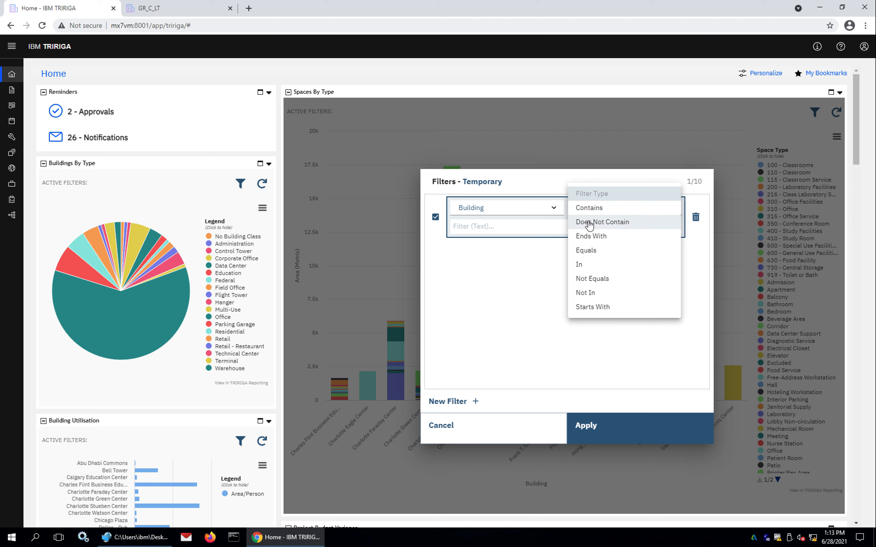
left_click(588, 207)
left_click(526, 227)
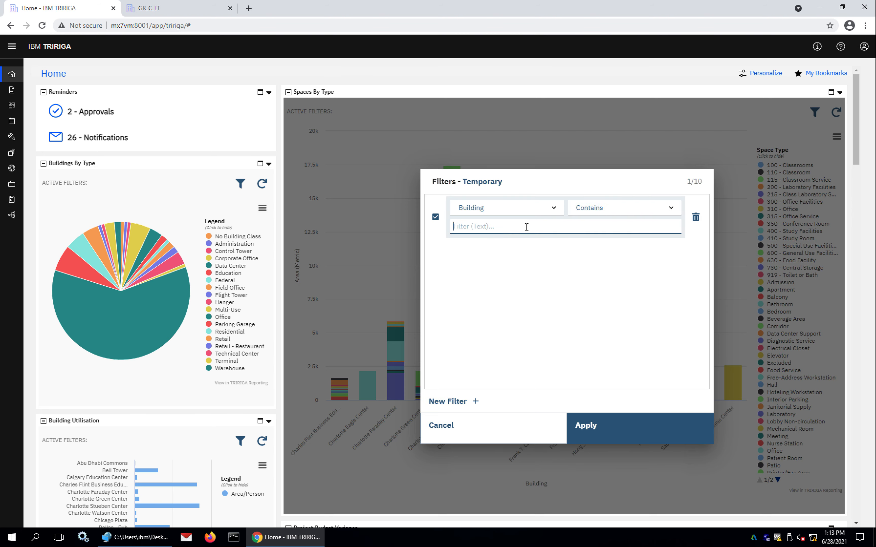
type("Charlotte")
left_click(605, 438)
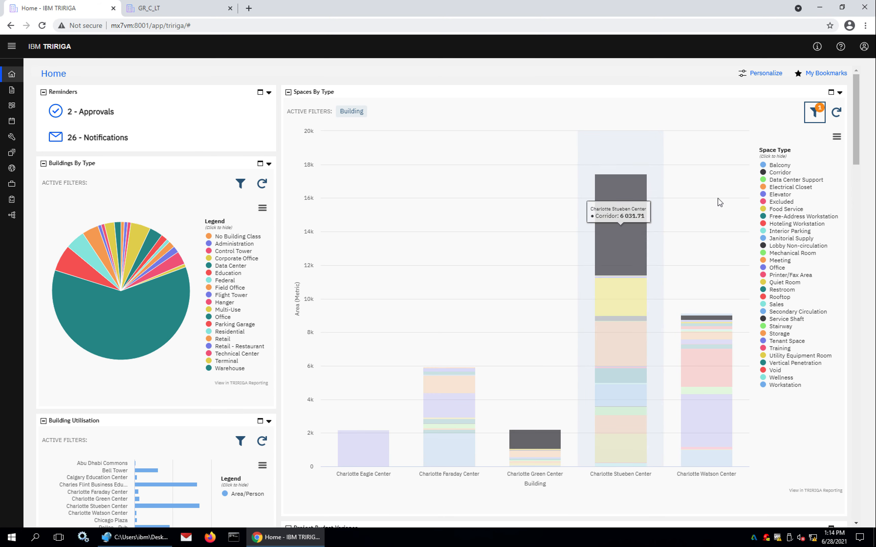
- Delete the Charlotte Building filter and reapply so the chart covers all buildings
left_click(808, 114)
left_click(696, 218)
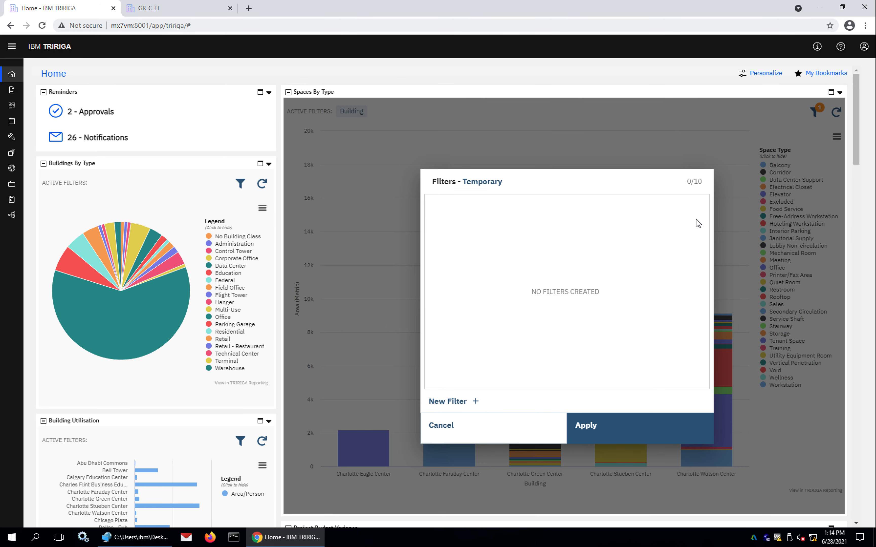
left_click(625, 425)
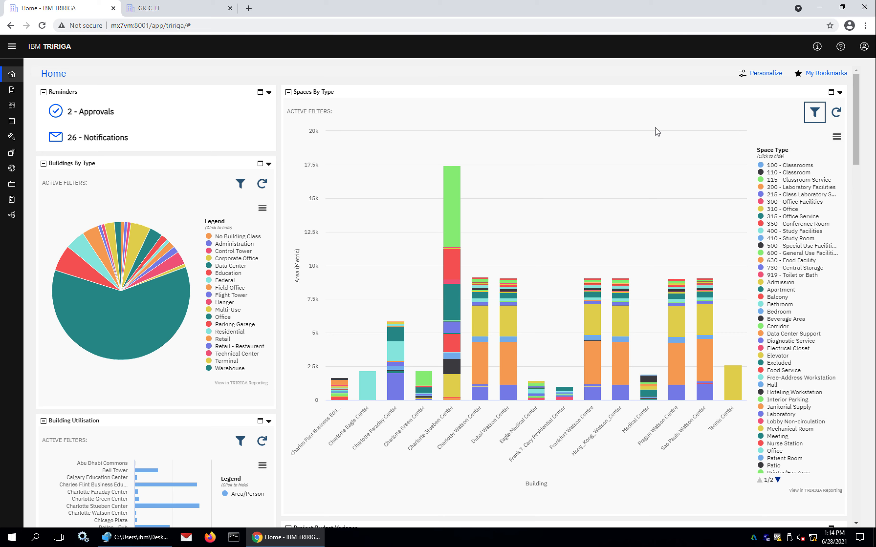
- Log out of the current session from the user profile menu
mouse_move(11, 128)
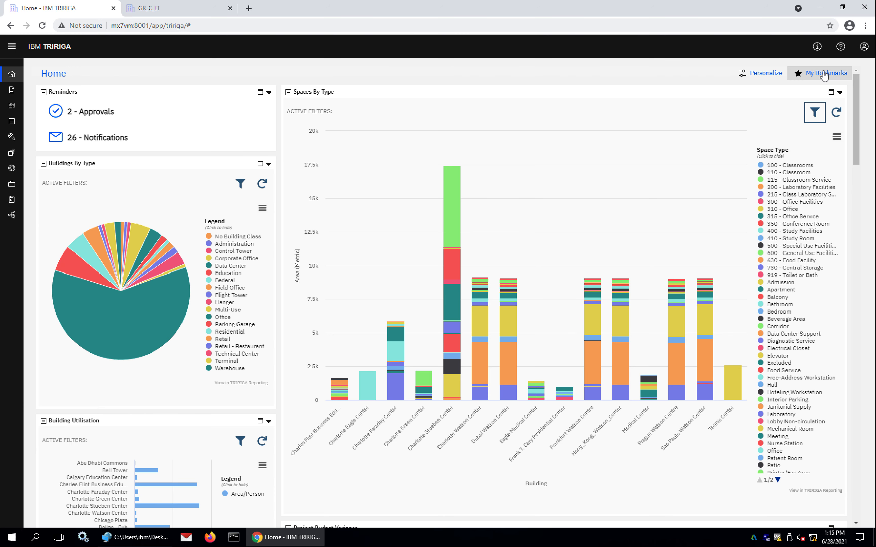
left_click(870, 54)
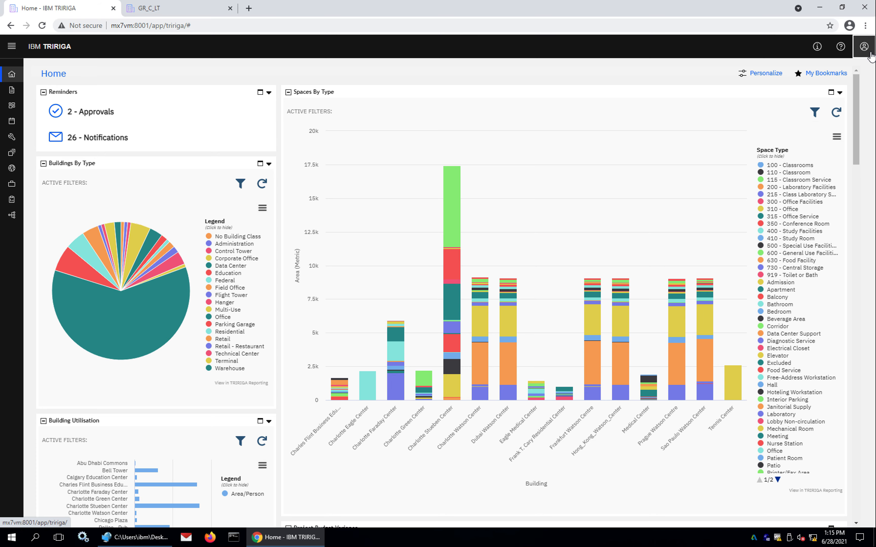
left_click(784, 144)
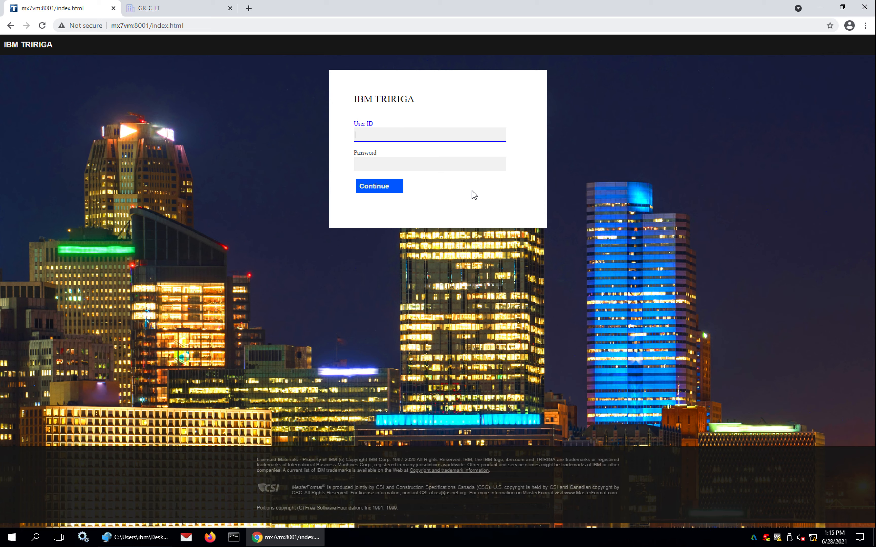
- Sign in with the saved user ID and the account password, re-entering the password to log in
key("Down")
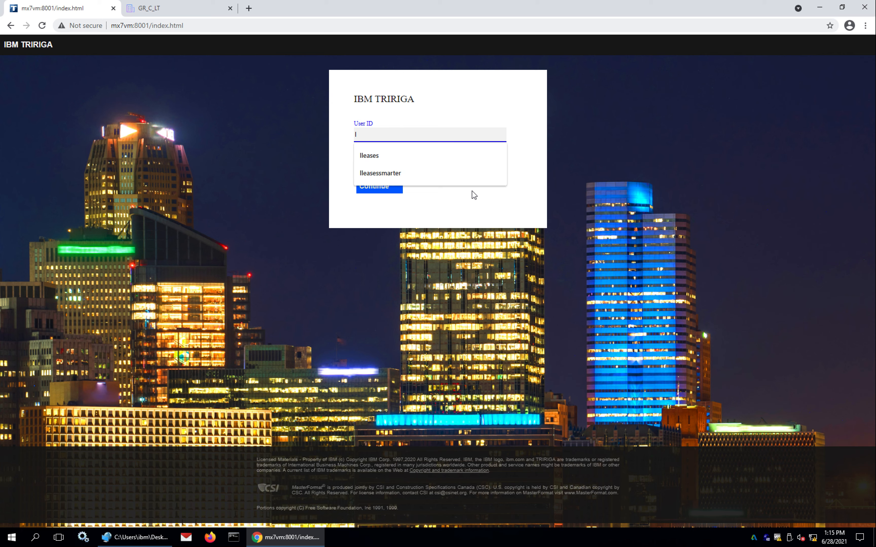
left_click(406, 154)
left_click(406, 164)
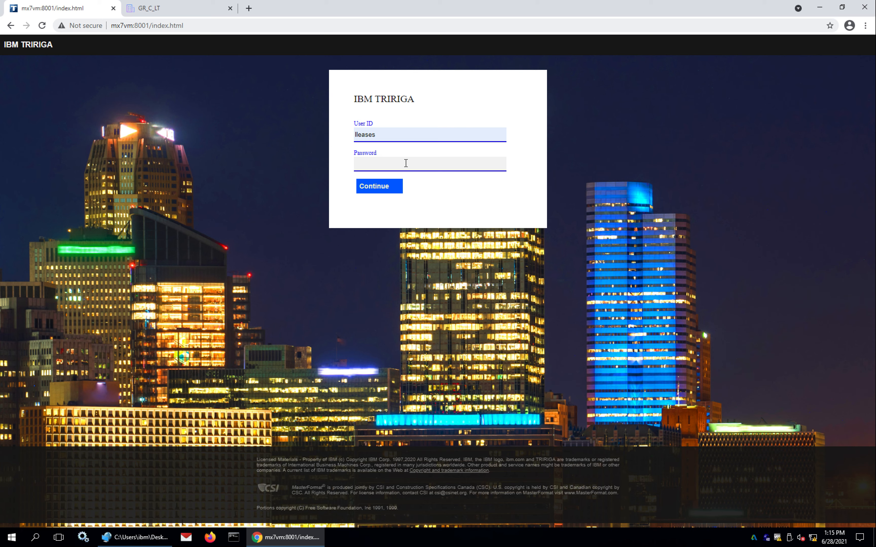
type("••")
key("BackSpace")
key("BackSpace")
type("••••••")
left_click(398, 190)
type("lleases")
key("Return")
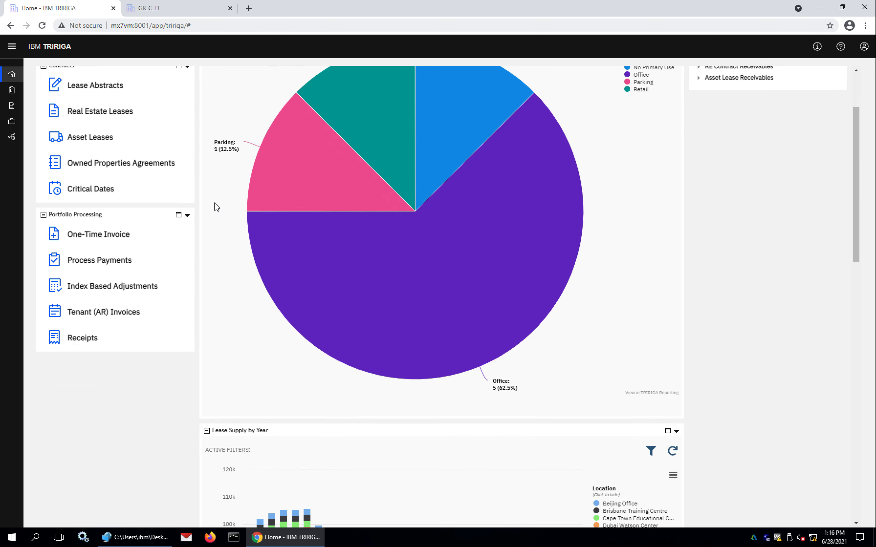
- Scroll through Leases by Primary Use, Lease Supply by Year and the Real Estate Summary Report, then back up
scroll(216, 207, "down", 3)
scroll(215, 204, "down", 15)
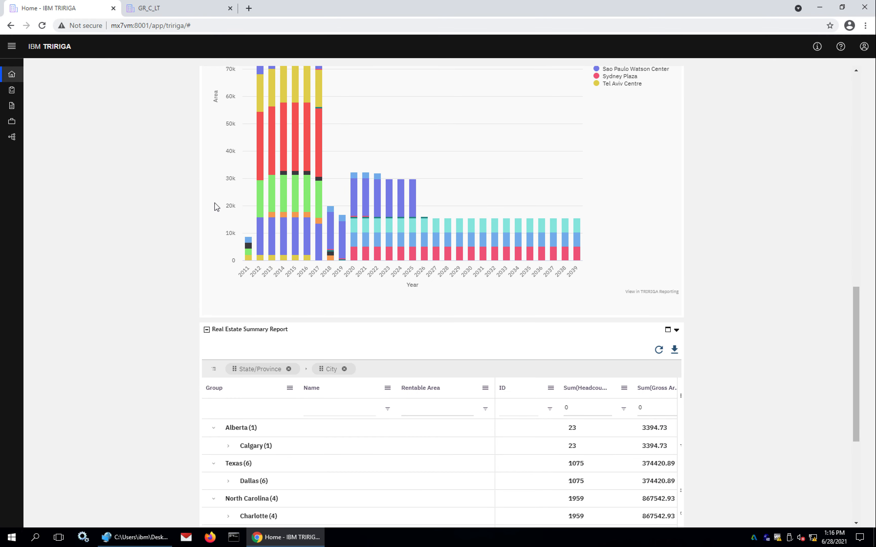
scroll(214, 203, "down", 5)
scroll(215, 206, "up", 15)
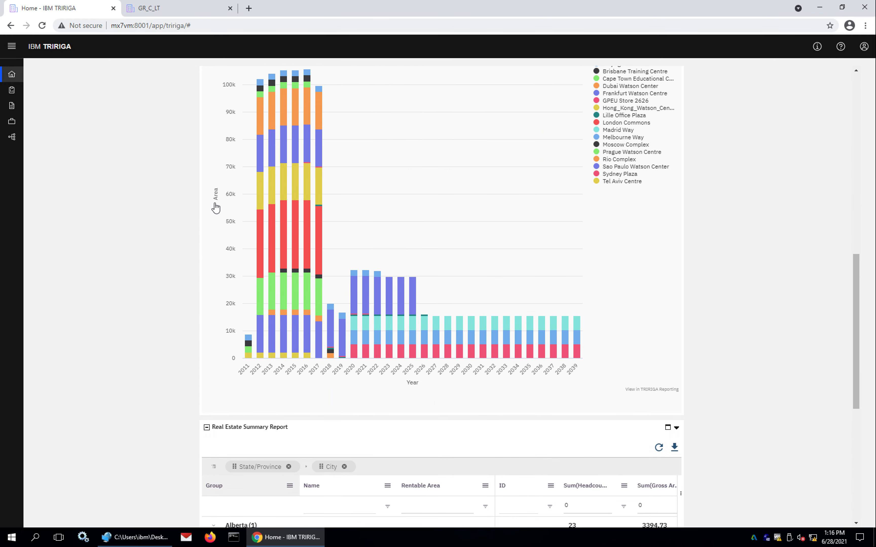
scroll(216, 208, "up", 10)
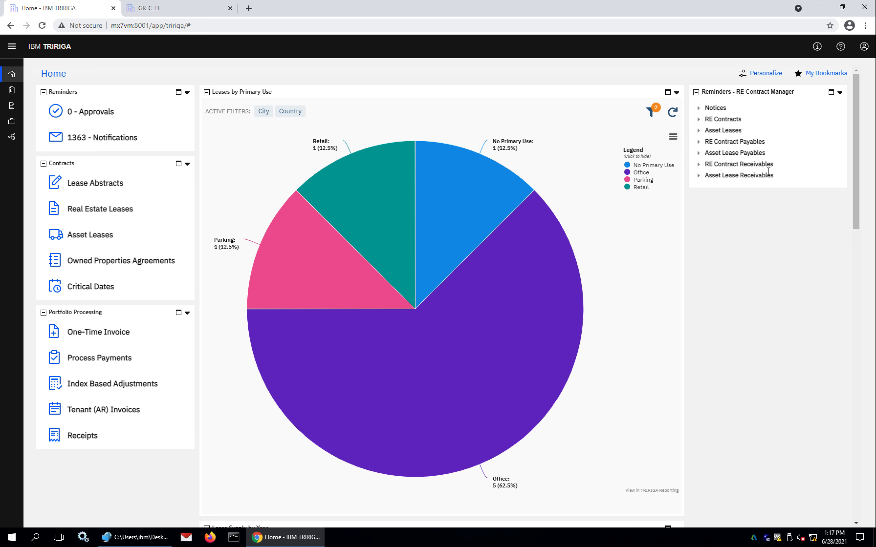
mouse_move(20, 95)
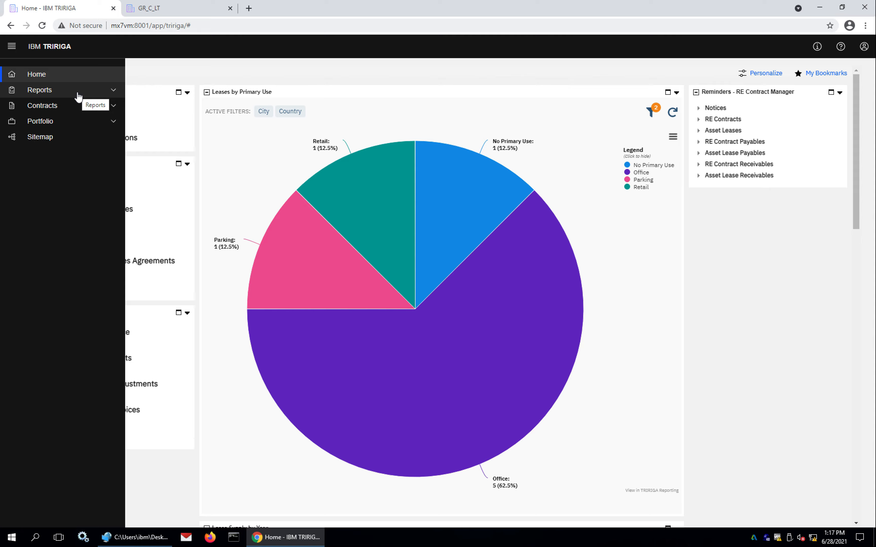
- Open My Reports from the navigation rail and expand the Reports section
left_click(78, 95)
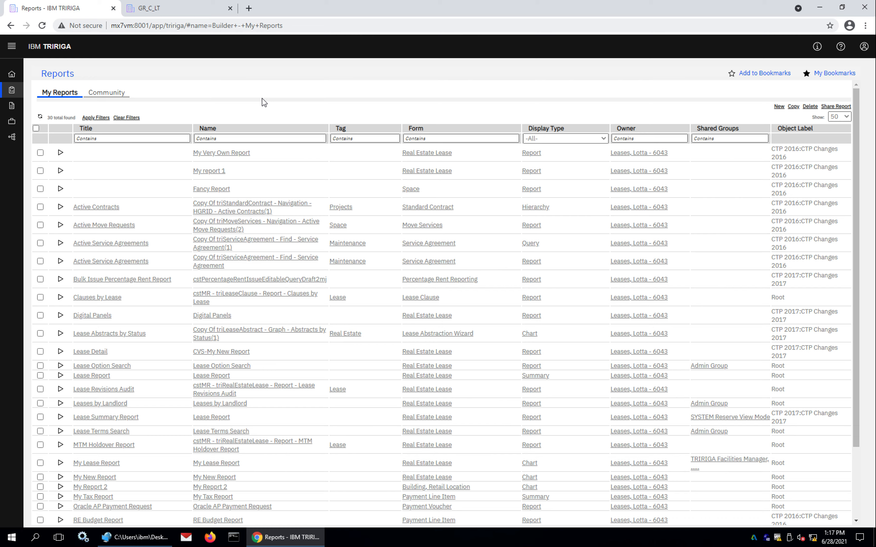
scroll(269, 208, "down", 2)
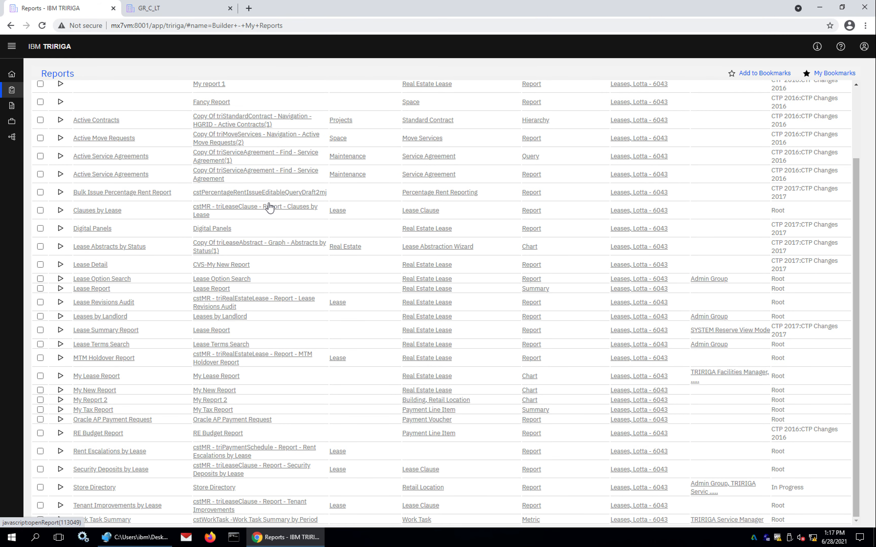
scroll(269, 208, "up", 2)
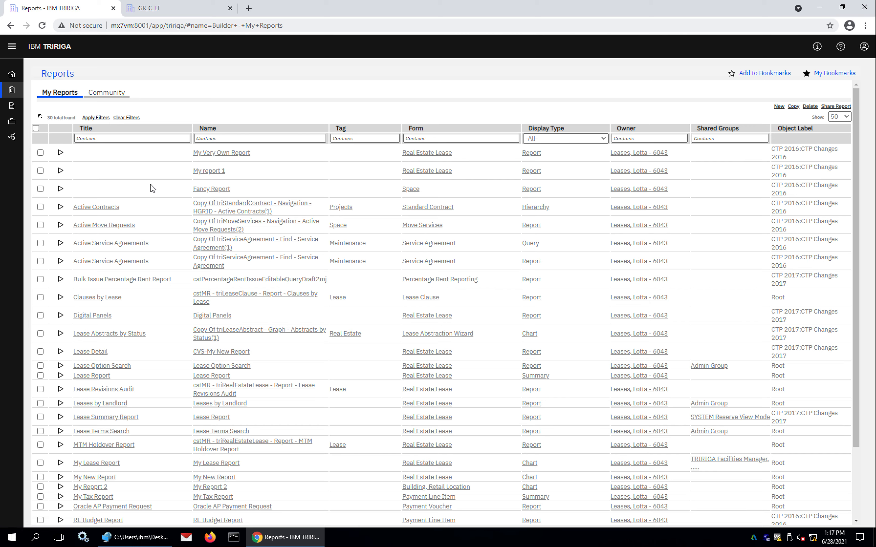
left_click(115, 90)
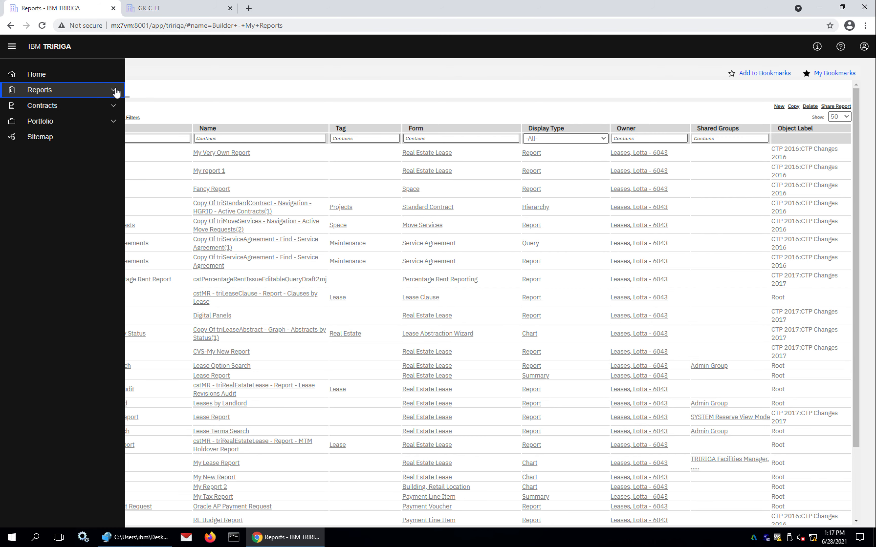
- Open the Reports Dashboard, then the Graphs Overview listing GR_C_LT
left_click(104, 123)
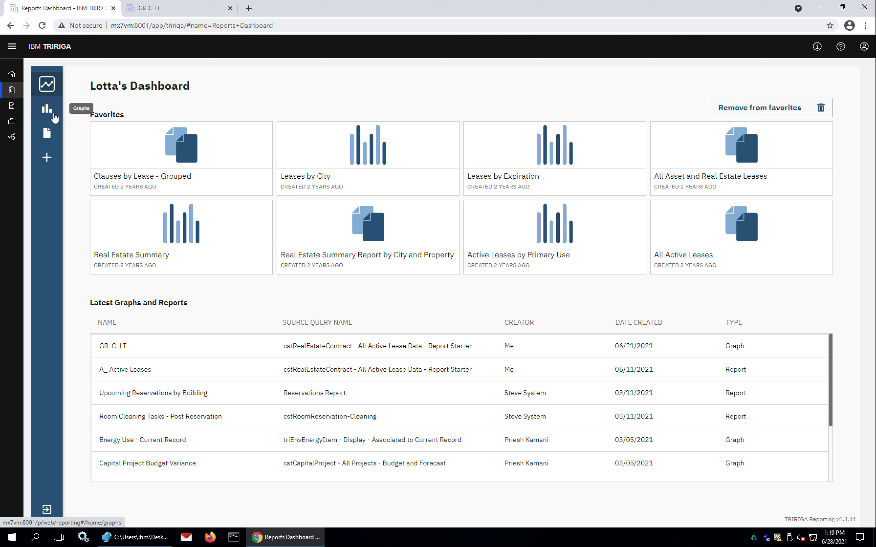
left_click(49, 115)
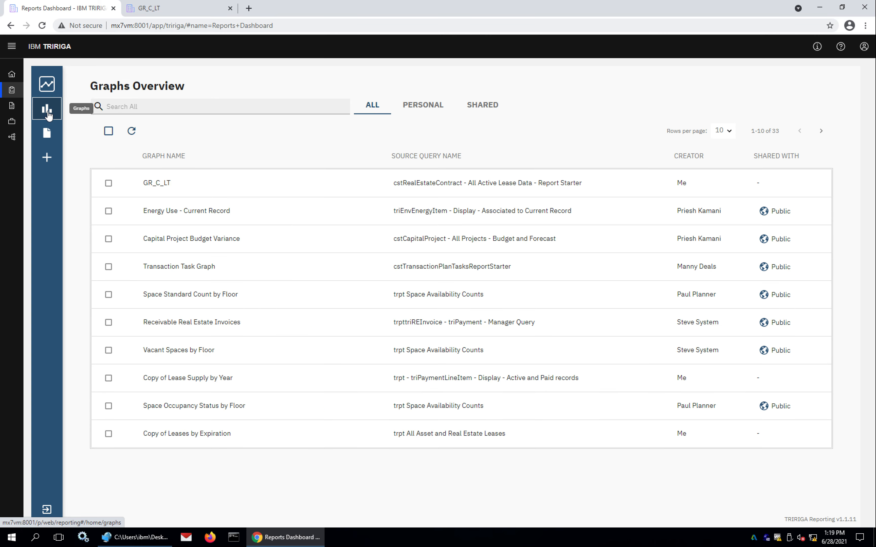
- Switch to the Reports Overview showing all 41 saved reports
left_click(47, 133)
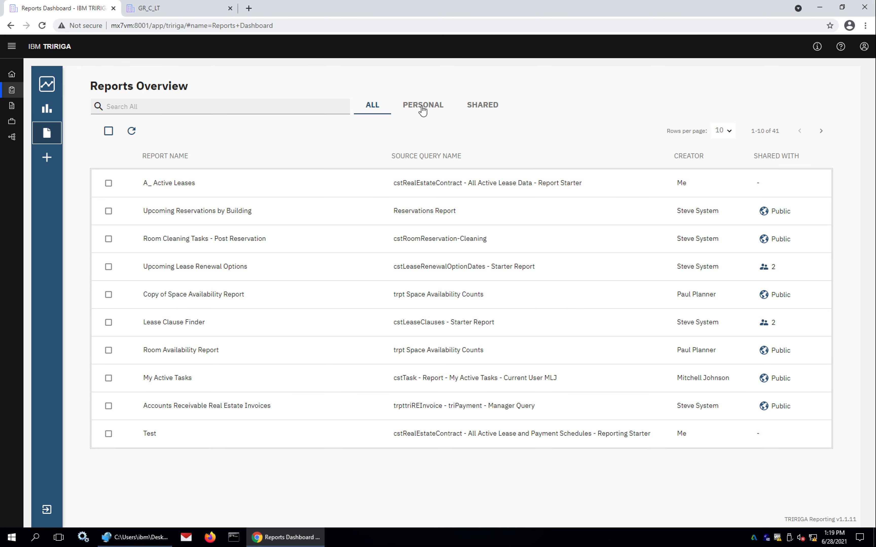
- Browse the Personal, Shared and All report lists, then open the A_ Active Leases report
left_click(437, 113)
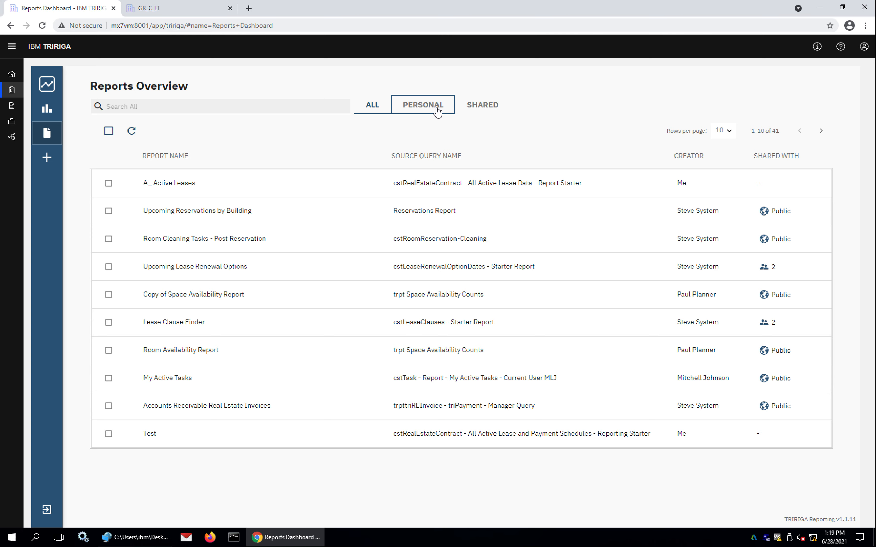
left_click(486, 114)
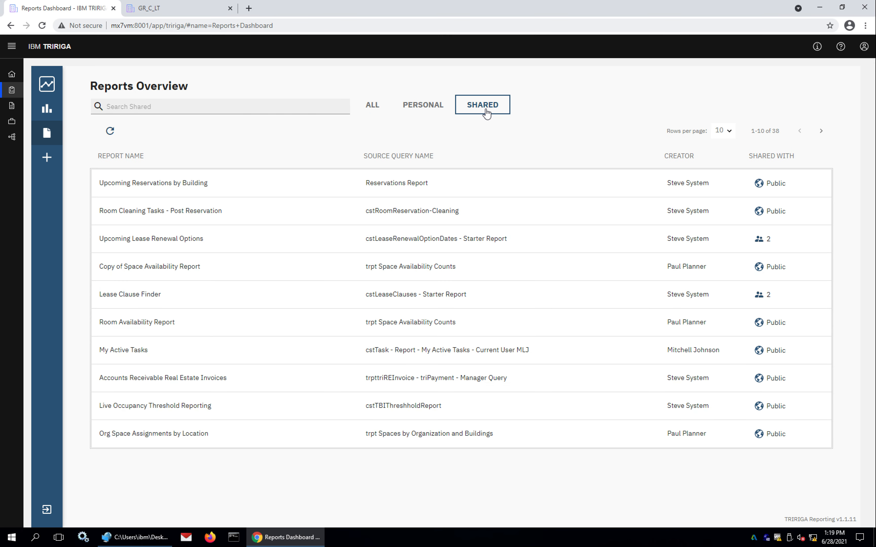
left_click(374, 107)
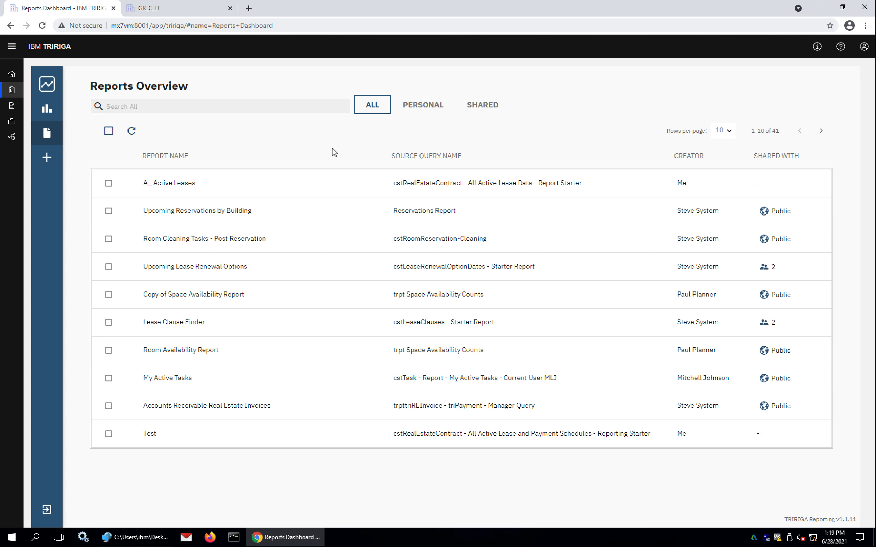
mouse_move(271, 189)
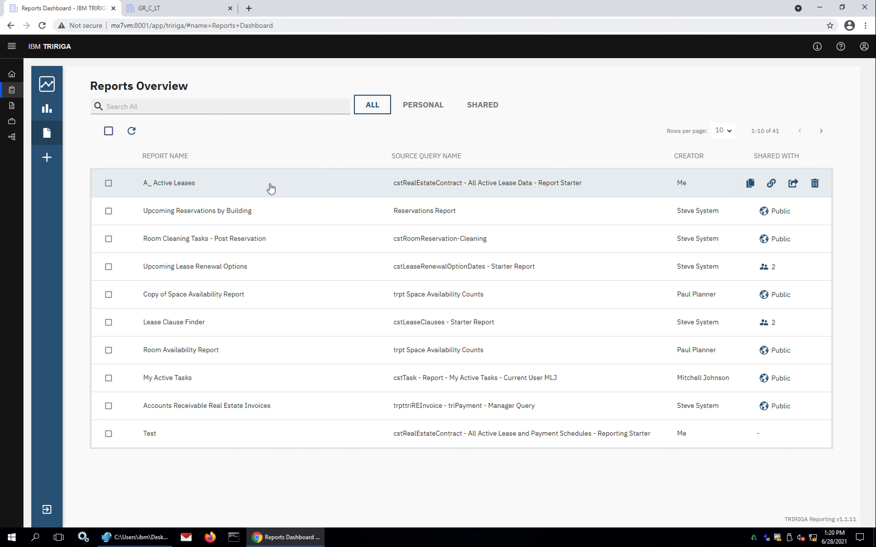
left_click(271, 188)
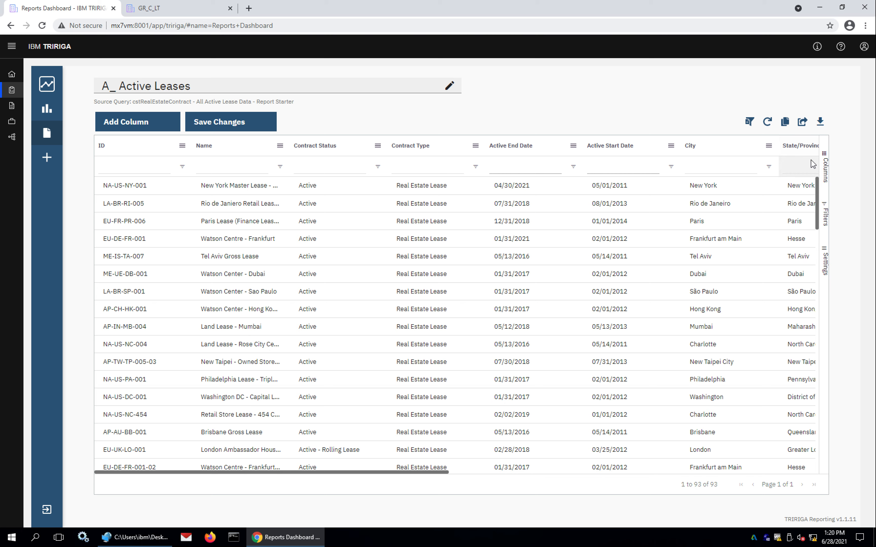
- Group leases by Country then State/Province, hide both columns, and expand North Carolina's eight leases
left_click(824, 174)
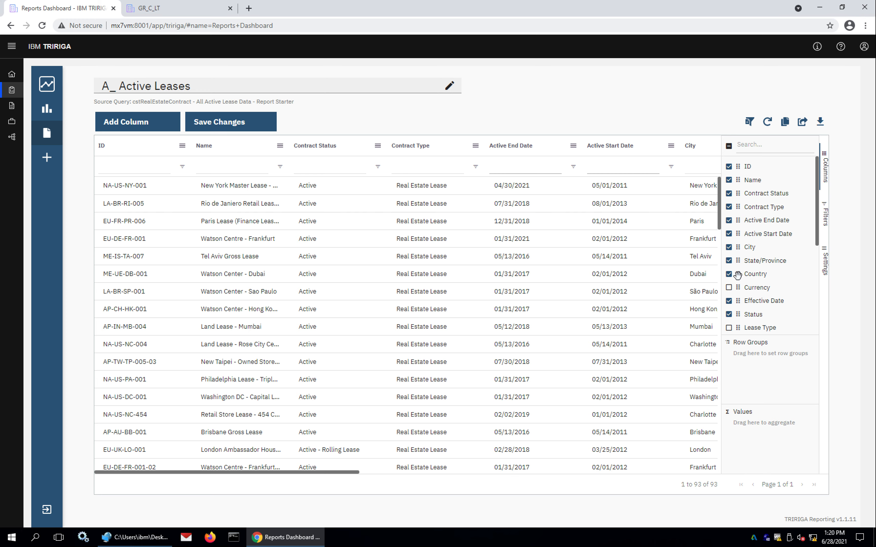
left_click_drag(737, 276, 747, 372)
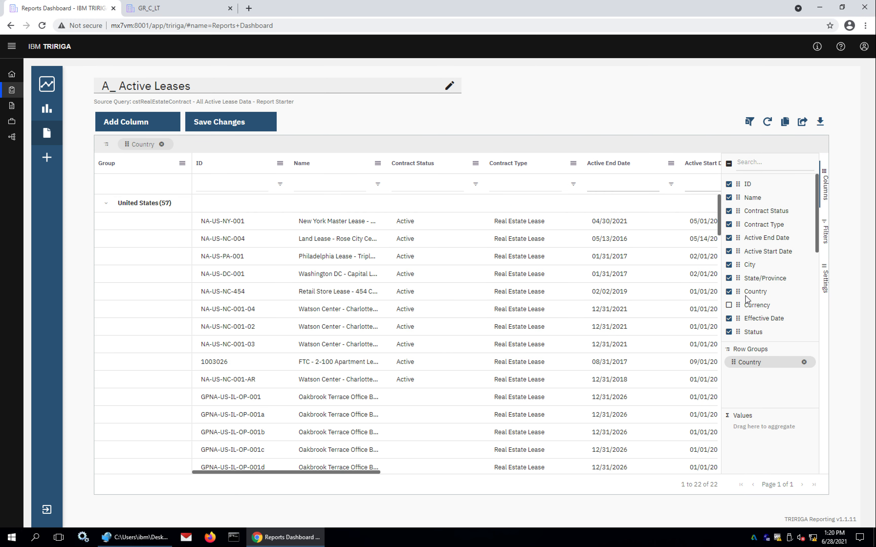
left_click_drag(738, 278, 741, 377)
left_click(728, 292)
left_click(728, 279)
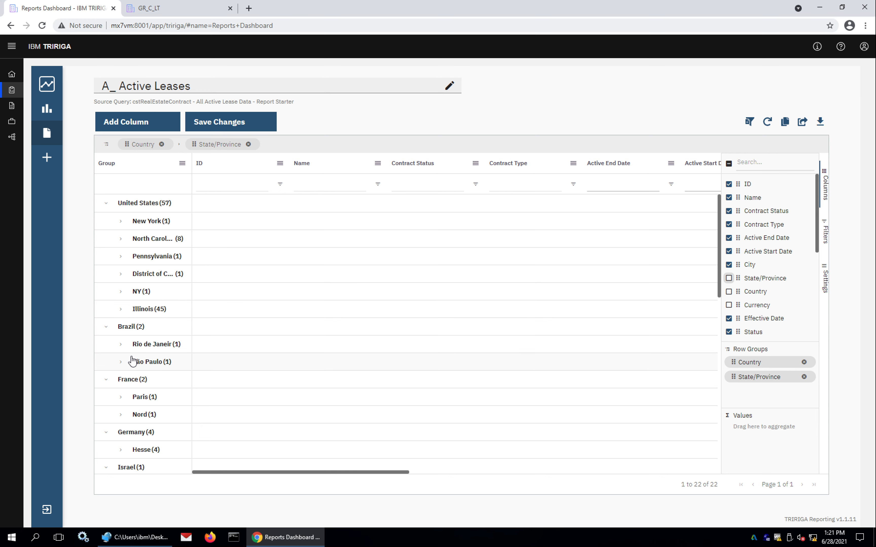
left_click(122, 240)
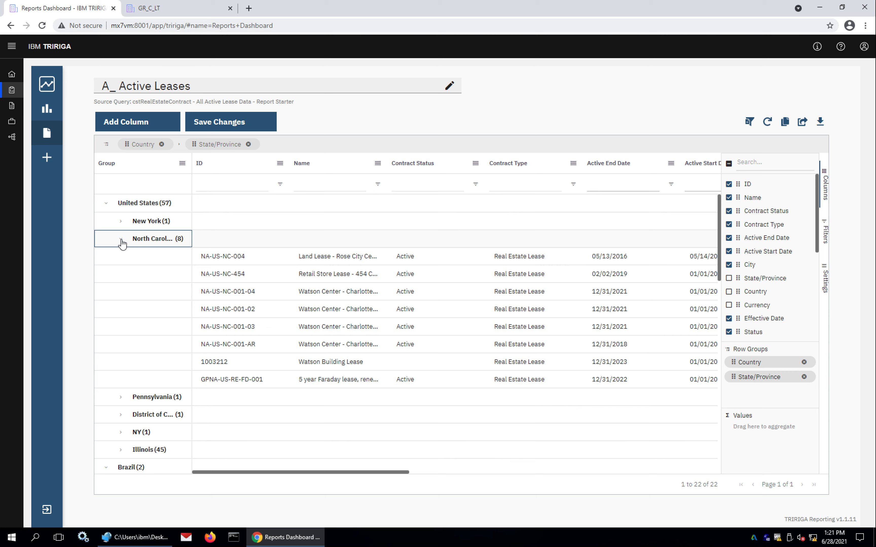
left_click(824, 184)
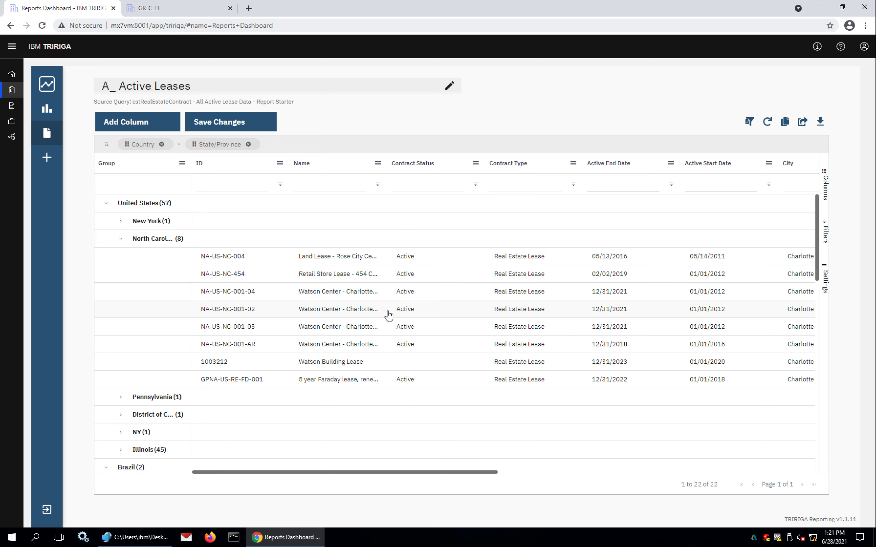
- Move the Primary Use column ahead of Lease Classification and begin a new custom column
scroll(430, 321, "right", 10)
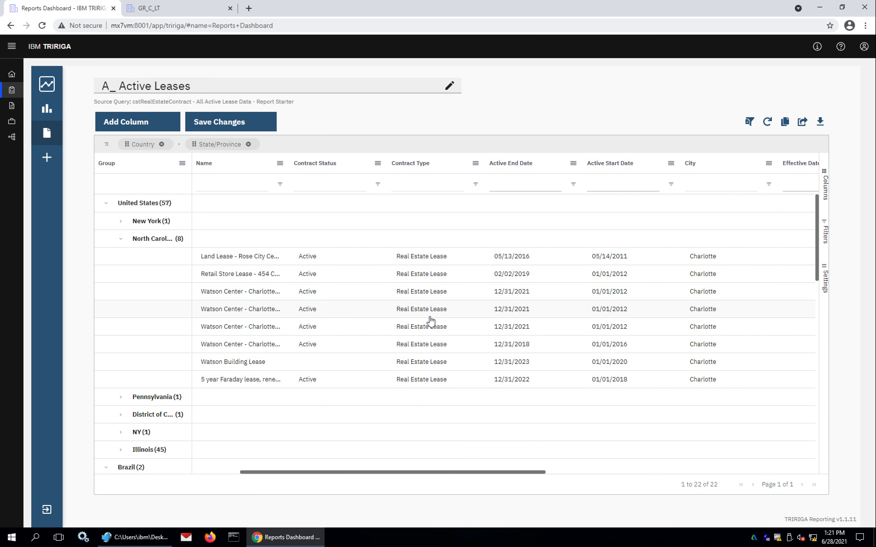
scroll(430, 321, "right", 5)
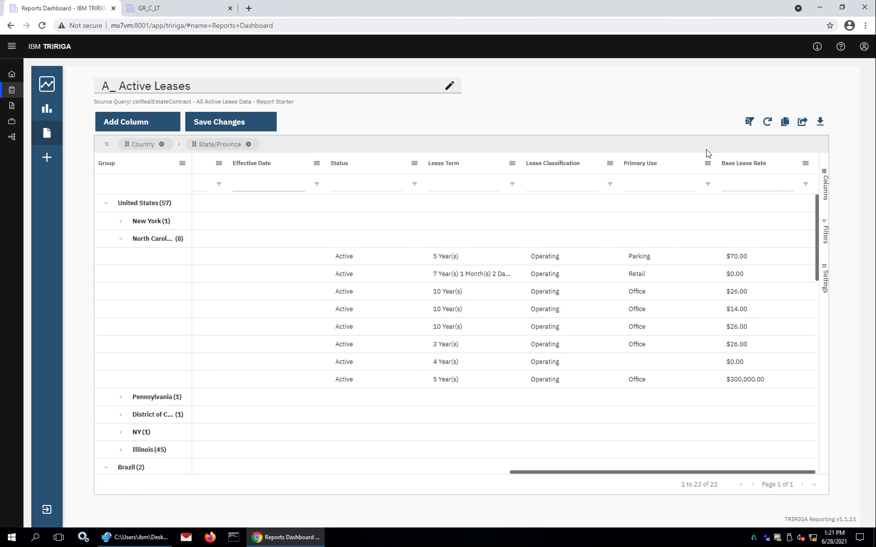
left_click(708, 185)
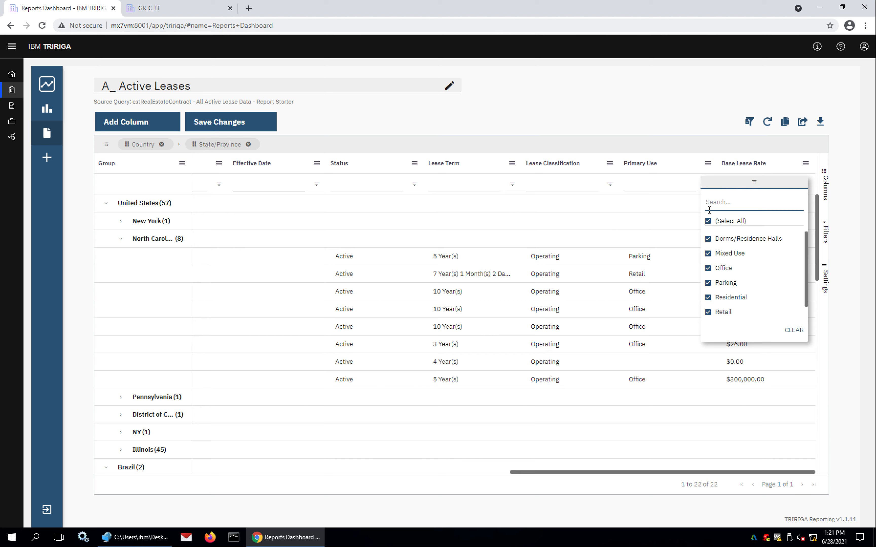
left_click(708, 164)
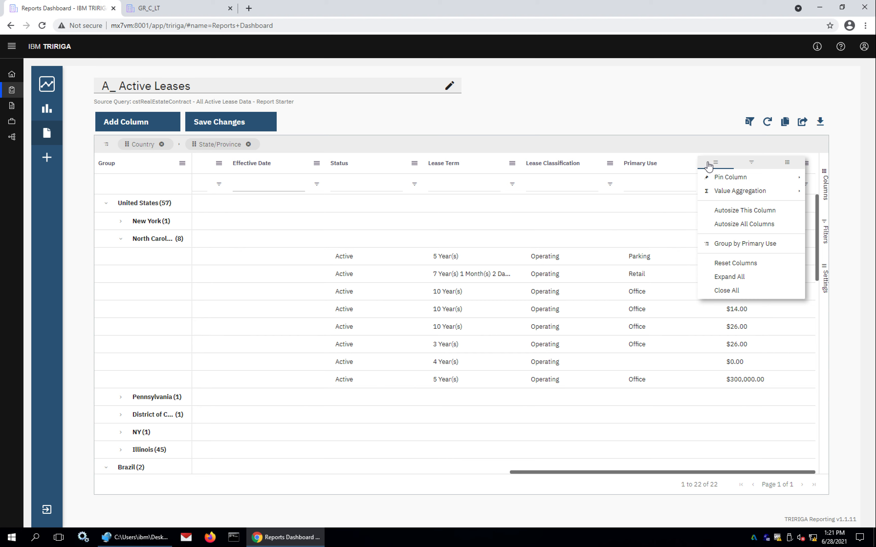
key("Escape")
left_click_drag(708, 168, 581, 166)
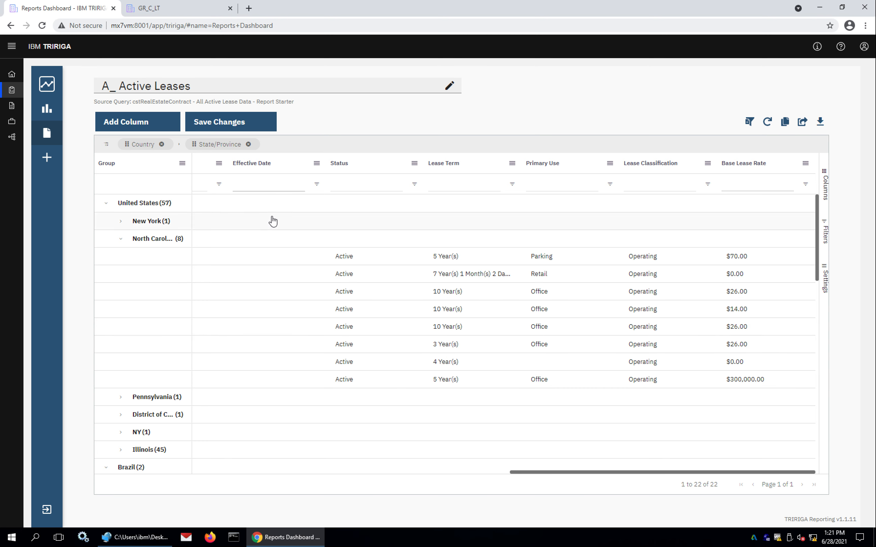
left_click(155, 122)
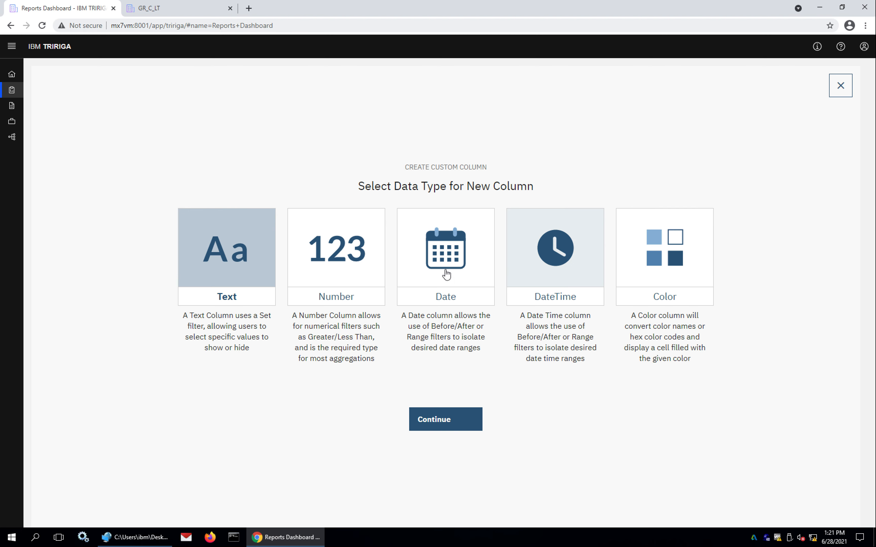
- Choose Number as the custom column's data type instead of Text and continue
left_click(342, 288)
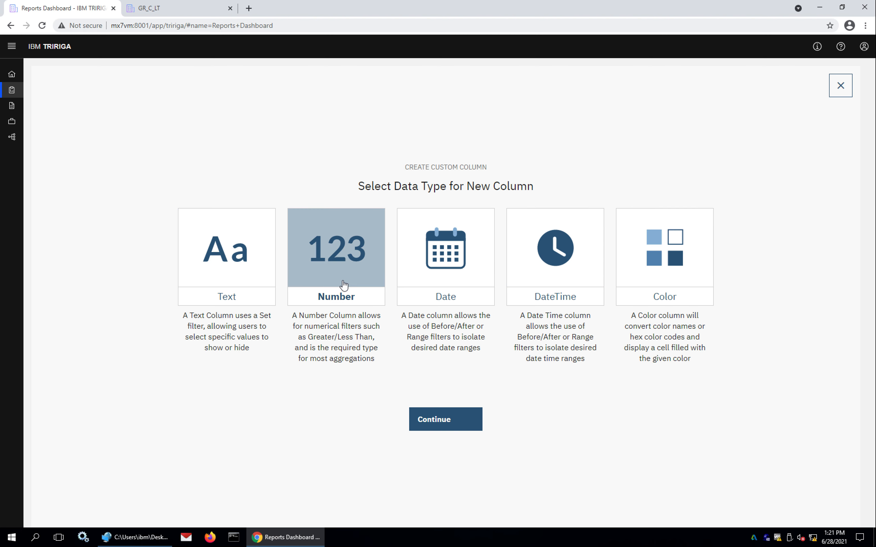
left_click(427, 419)
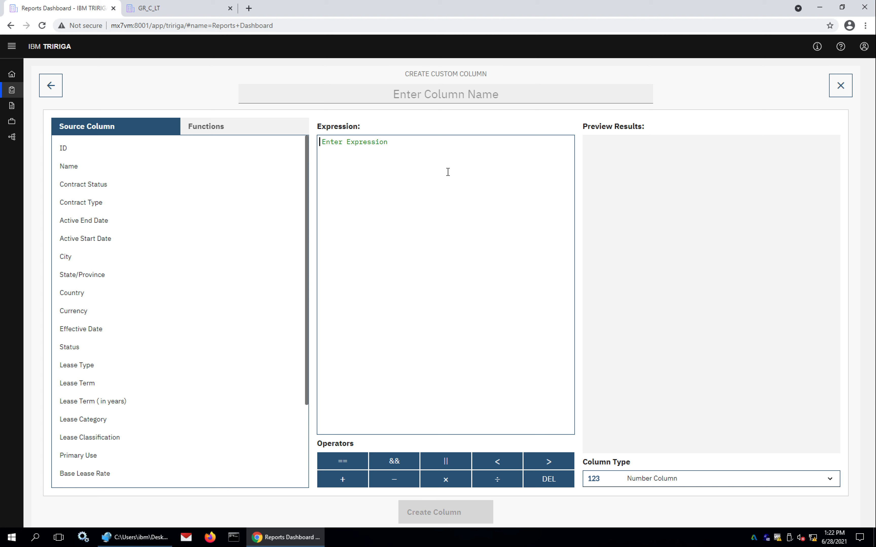
- Name the custom column 'Forecast Rate' and pick Base Lease Rate from the source columns
left_click(463, 95)
type("Forecast ")
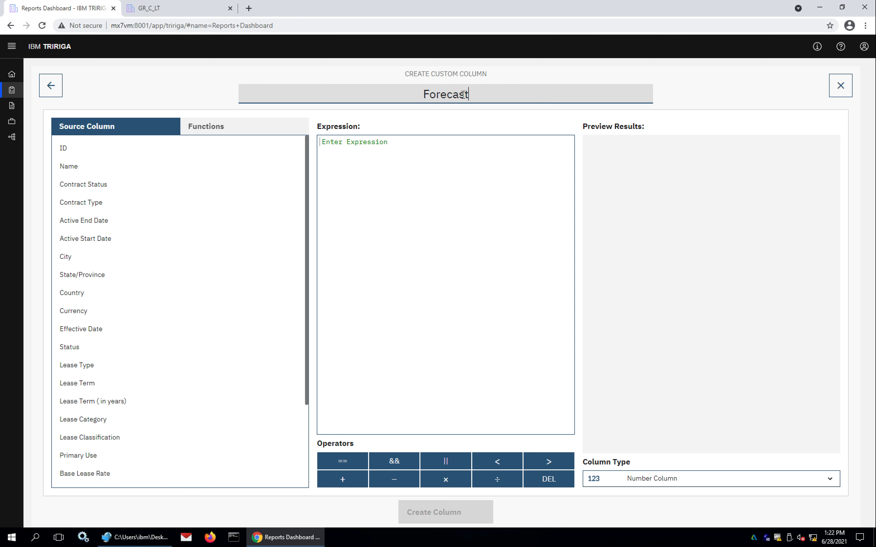
type("Rate")
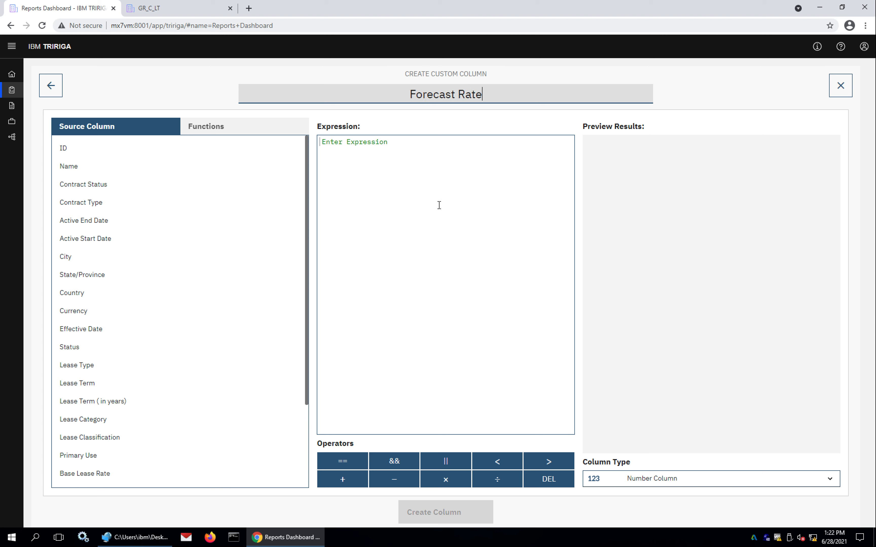
scroll(166, 254, "down", 3)
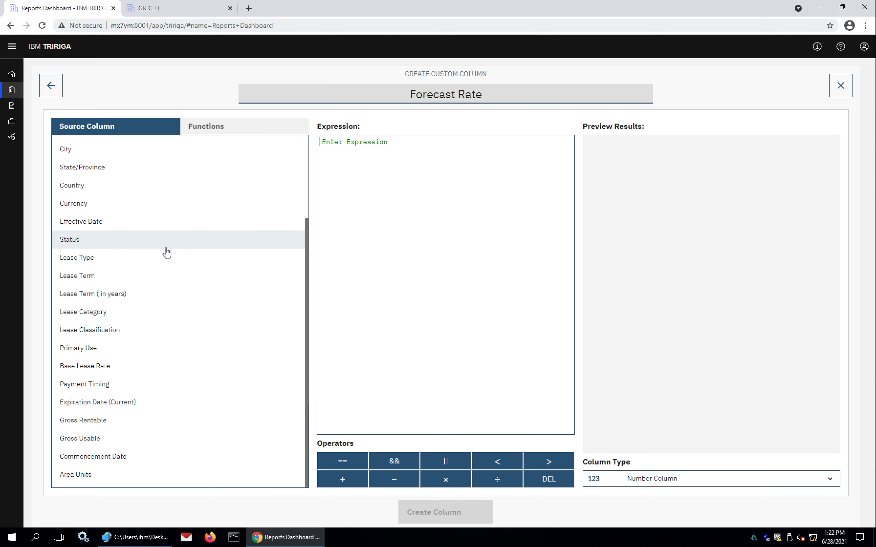
left_click(107, 367)
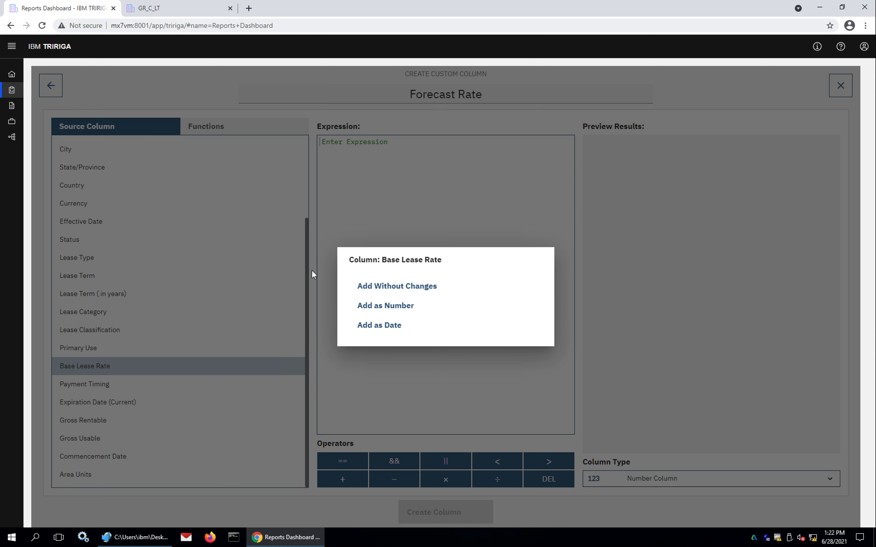
- Build the expression numCol("Base Lease Rate") * 1.25, previewing values like 56.25 and 81.25
left_click(373, 306)
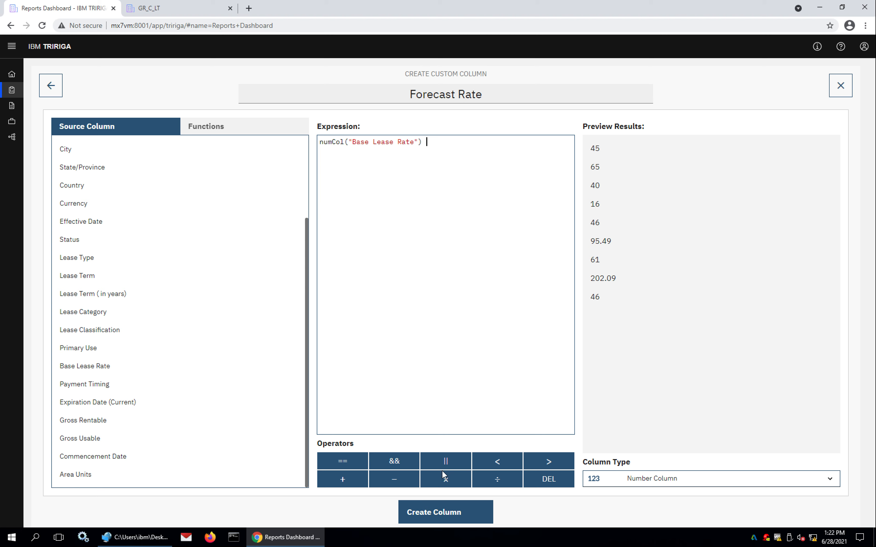
left_click(443, 479)
type("1.25")
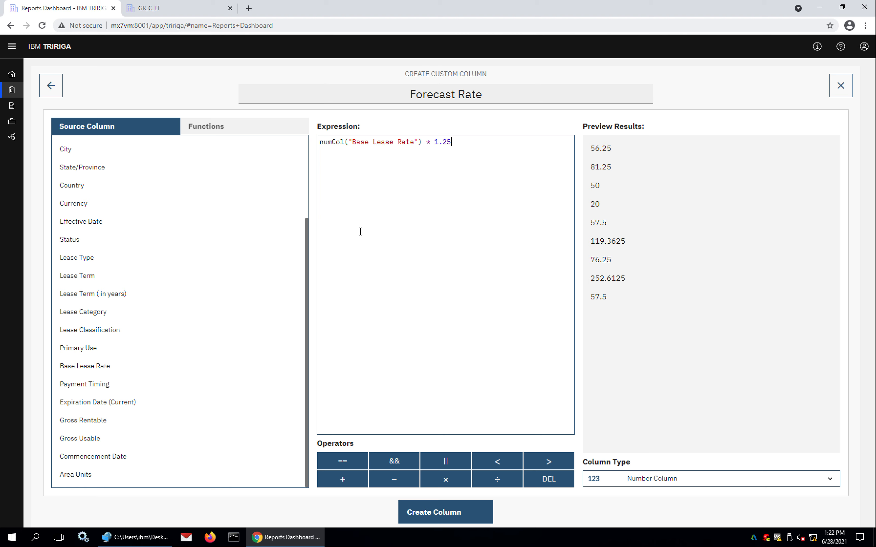
left_click(255, 134)
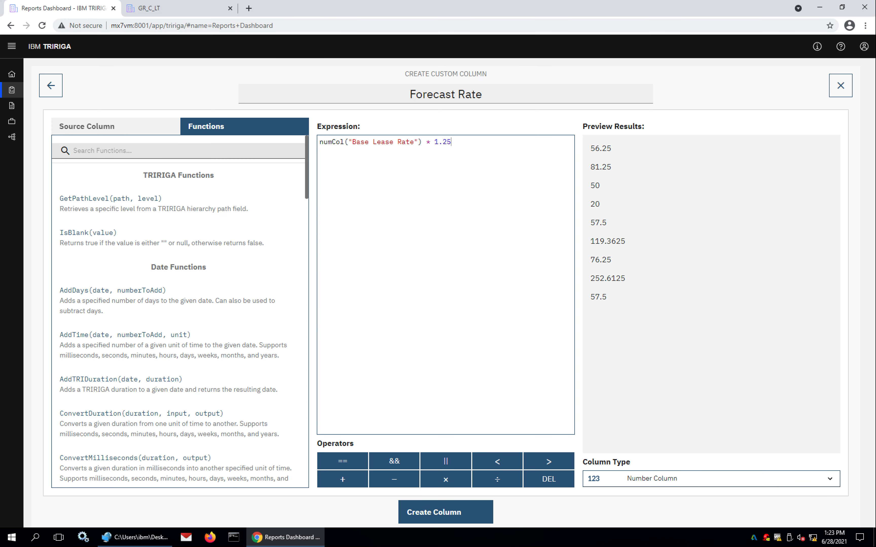
- Create the Forecast Rate column, adding values like 87.5, 32.5 and 375000 to the report
scroll(220, 246, "down", 2)
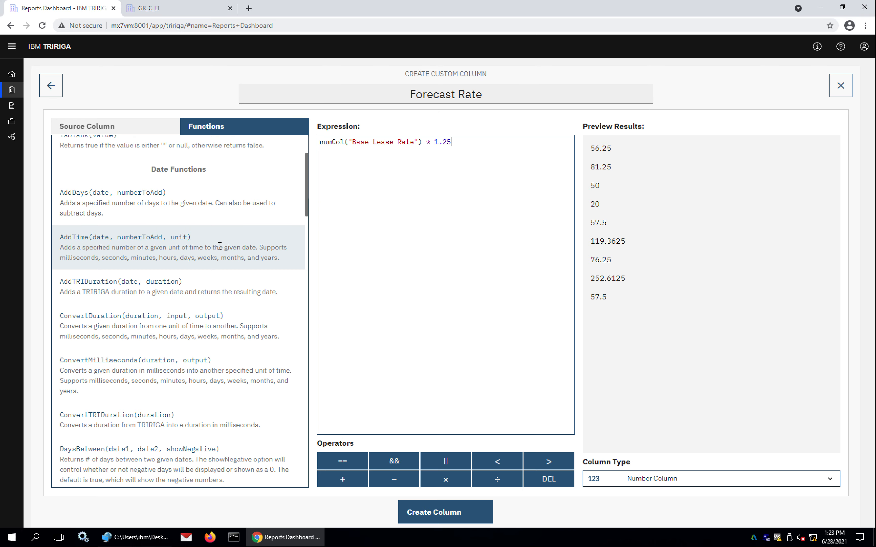
scroll(219, 246, "down", 1)
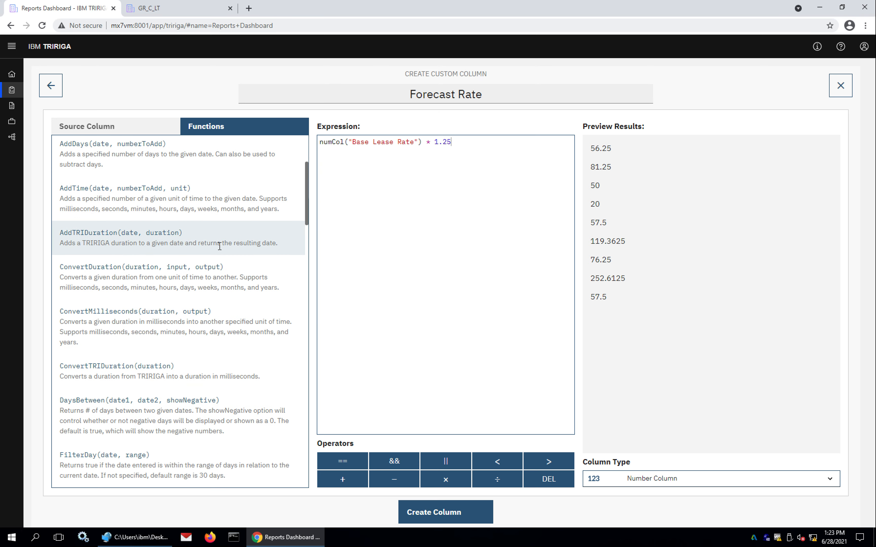
scroll(220, 246, "down", 1)
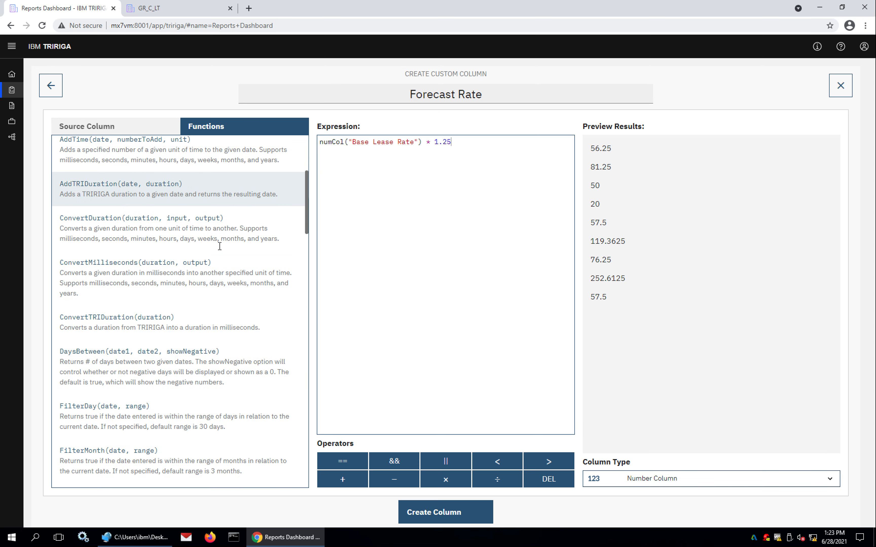
scroll(220, 248, "down", 1)
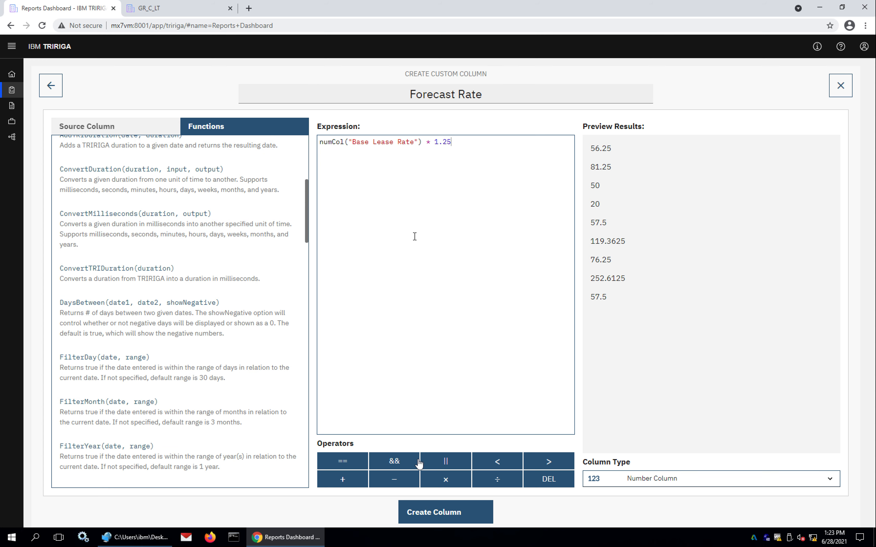
left_click(435, 514)
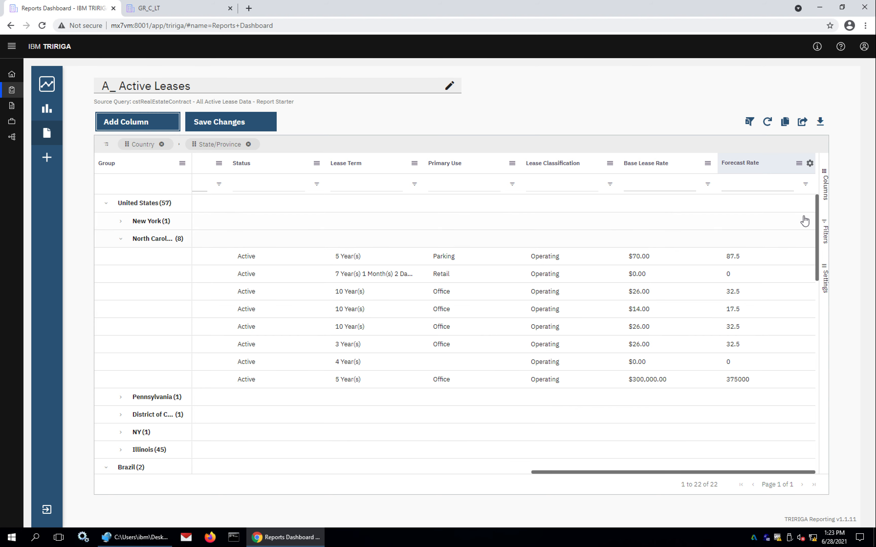
- Add Sum aggregations for Base Lease Rate and Forecast Rate across the lease groups
left_click(826, 188)
scroll(748, 313, "down", 5)
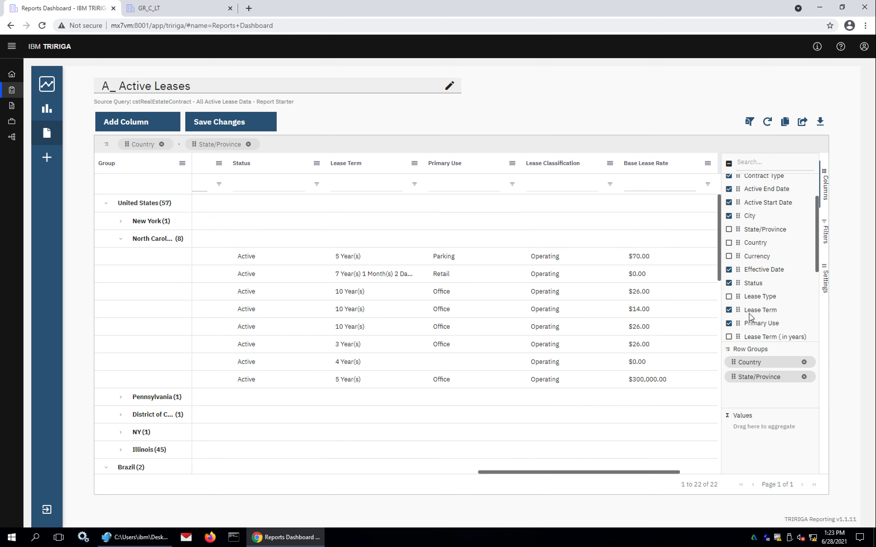
scroll(748, 313, "down", 1)
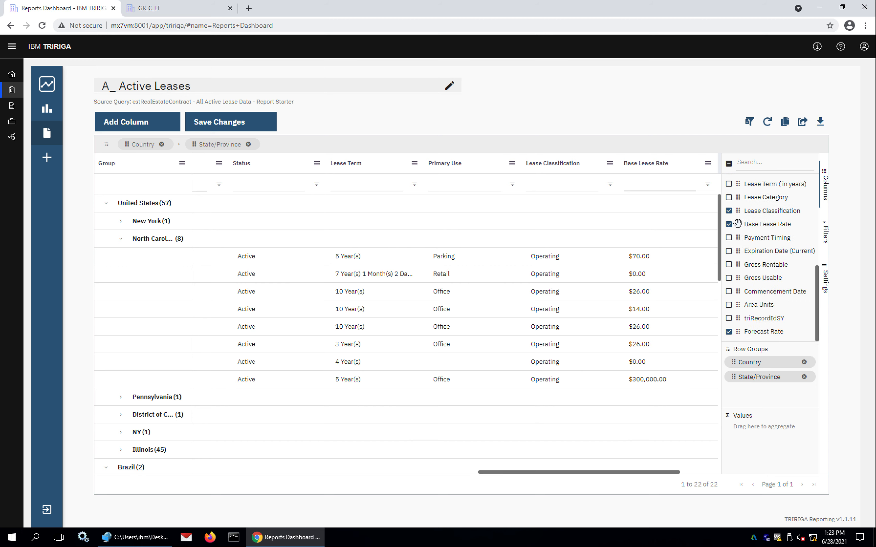
left_click_drag(737, 223, 749, 433)
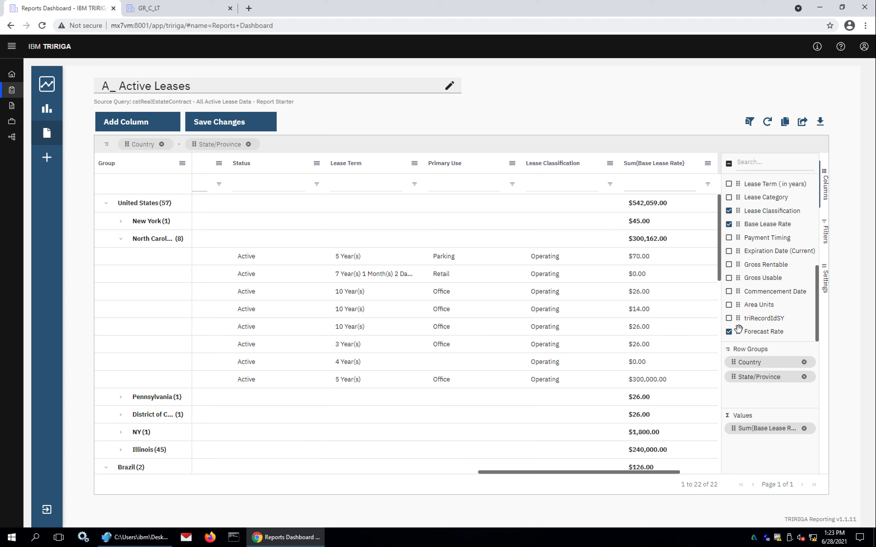
left_click_drag(750, 369, 744, 449)
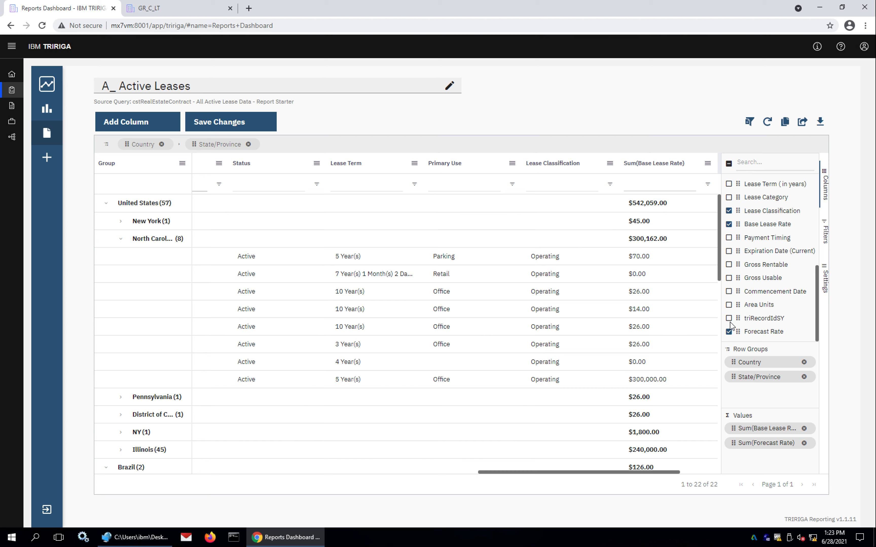
- Adjust column visibility so both summed rates show, e.g. United States $542,059.00 and 677573.75
left_click(728, 331)
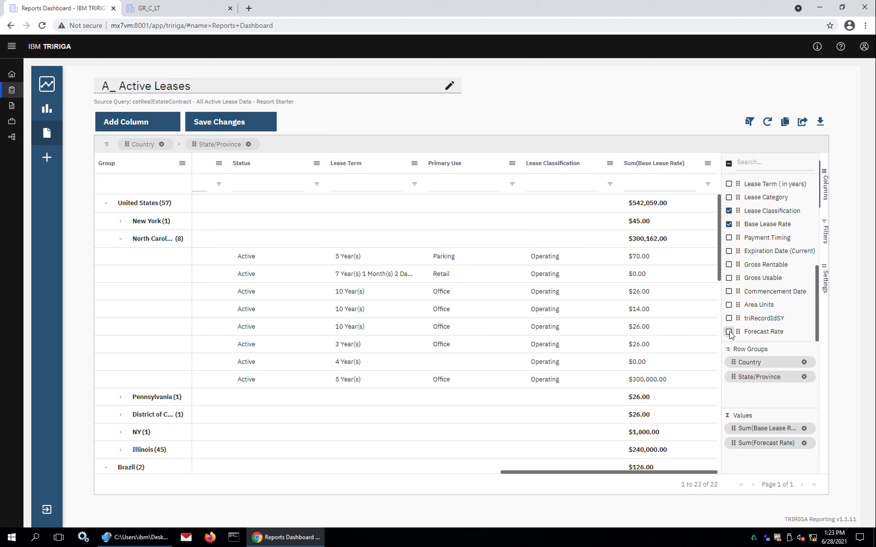
left_click(728, 225)
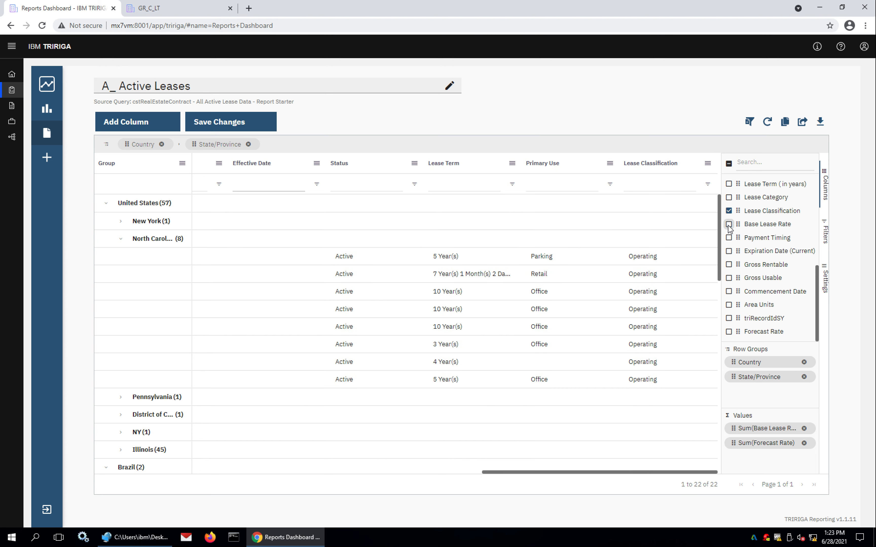
left_click(728, 225)
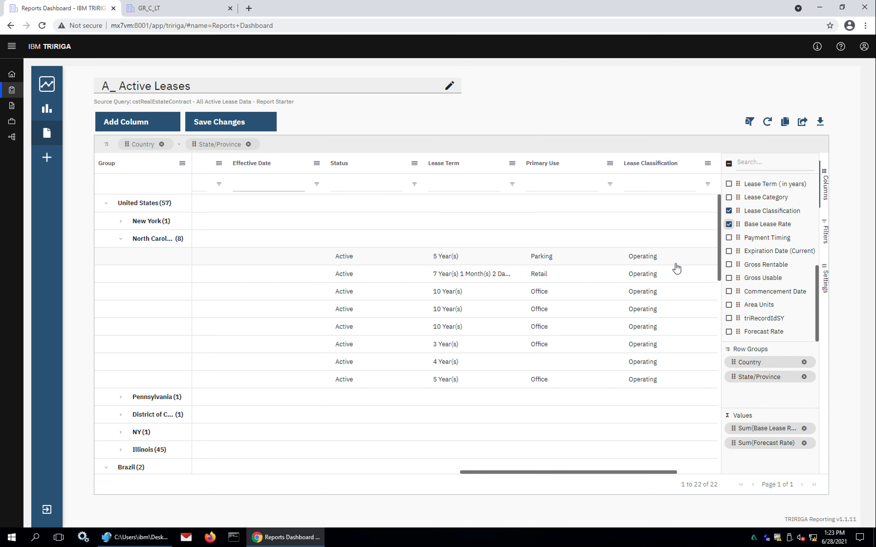
scroll(676, 268, "right", 3)
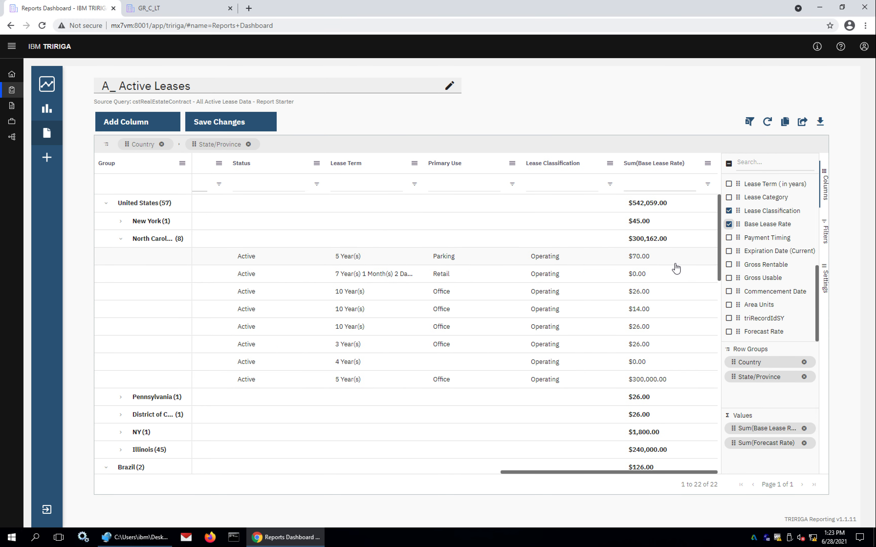
left_click(729, 332)
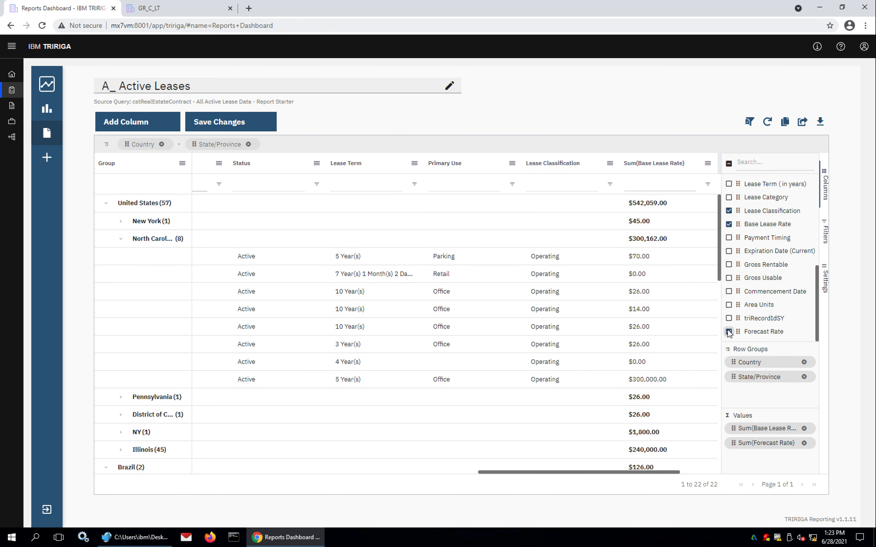
scroll(669, 312, "right", 3)
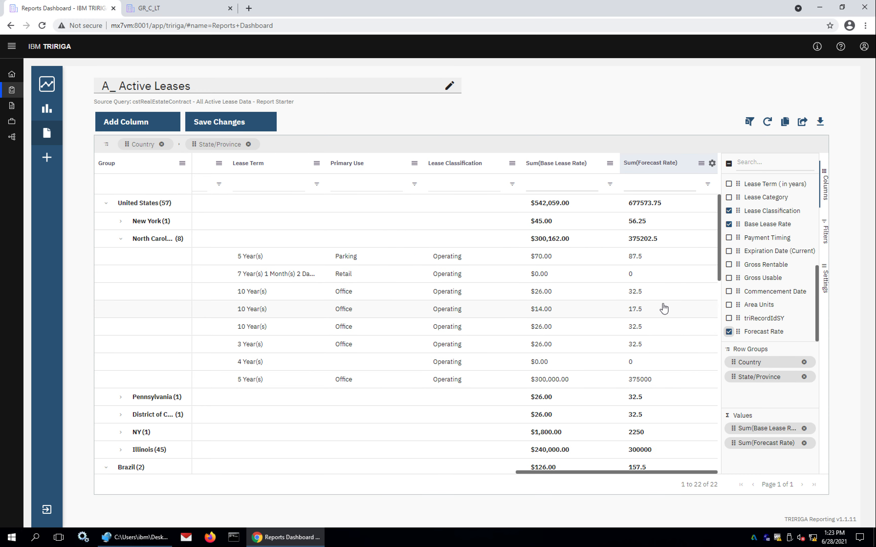
left_click(825, 188)
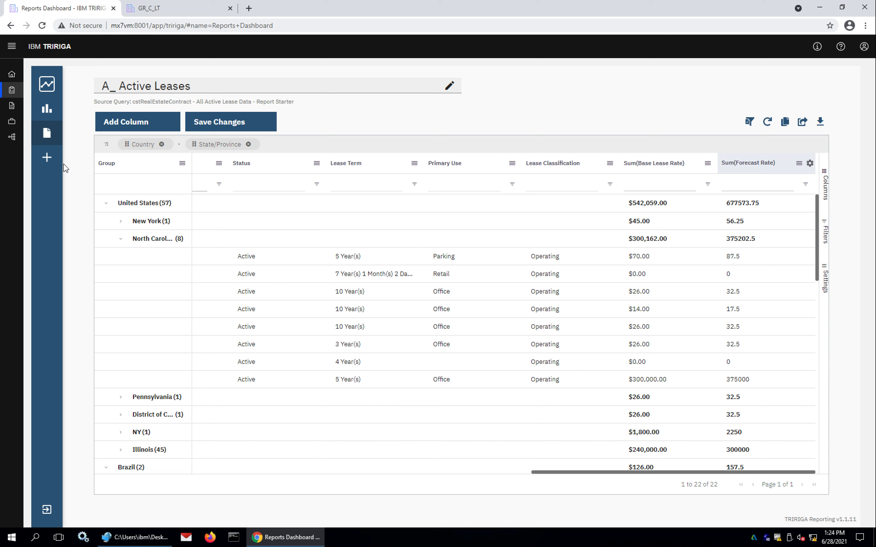
- Begin creating a new item, bringing up the leave-without-saving prompt for the report
left_click(47, 157)
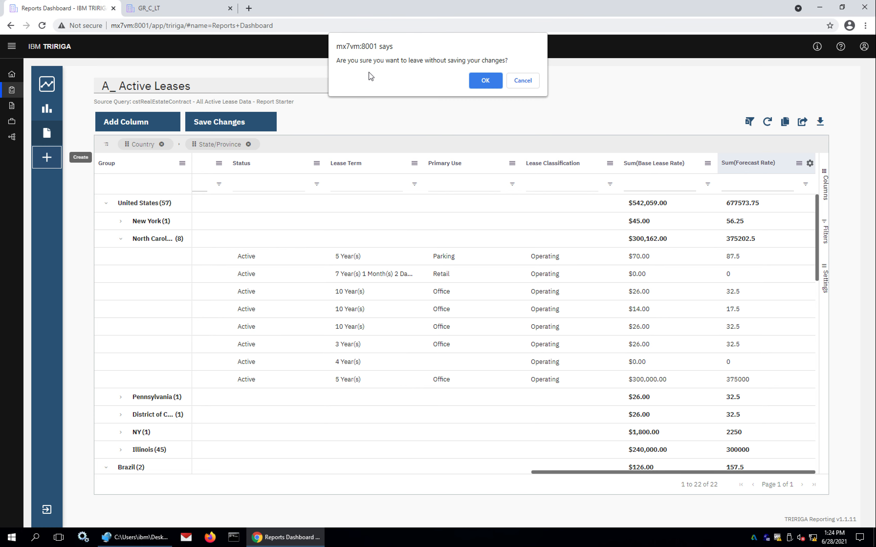
- Discard report changes and start a graph from A_ Active Leases with no query filters
left_click(481, 82)
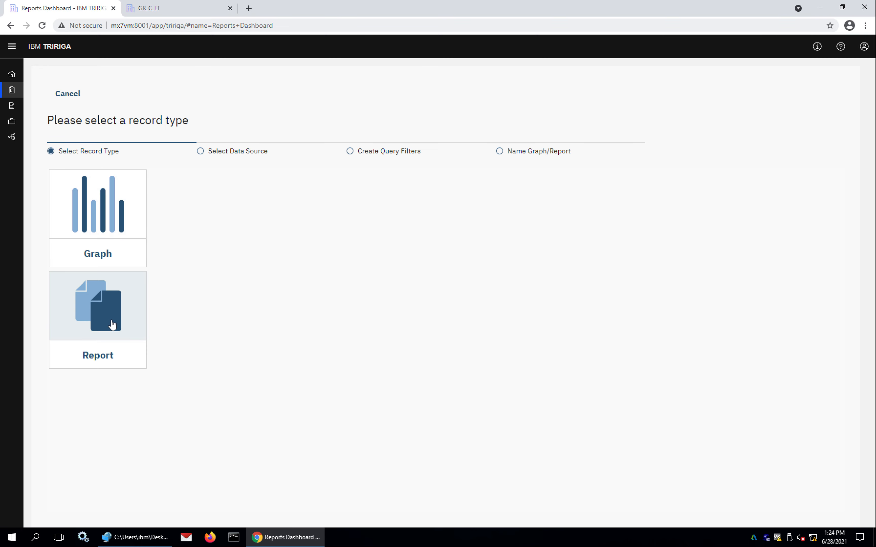
left_click(110, 225)
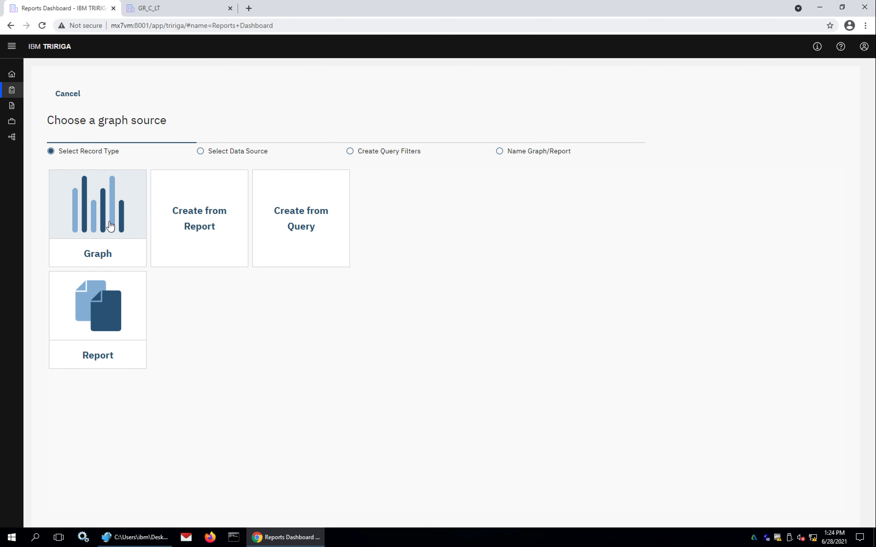
left_click(184, 220)
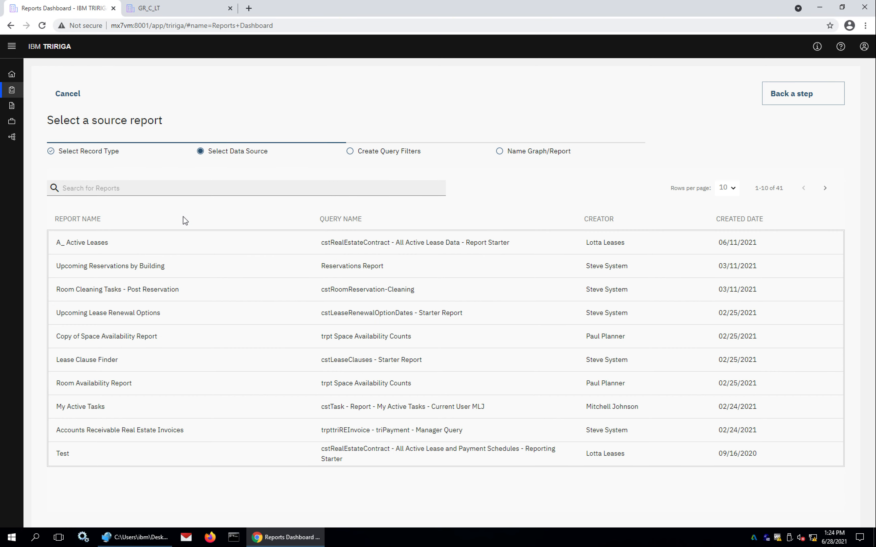
left_click(174, 247)
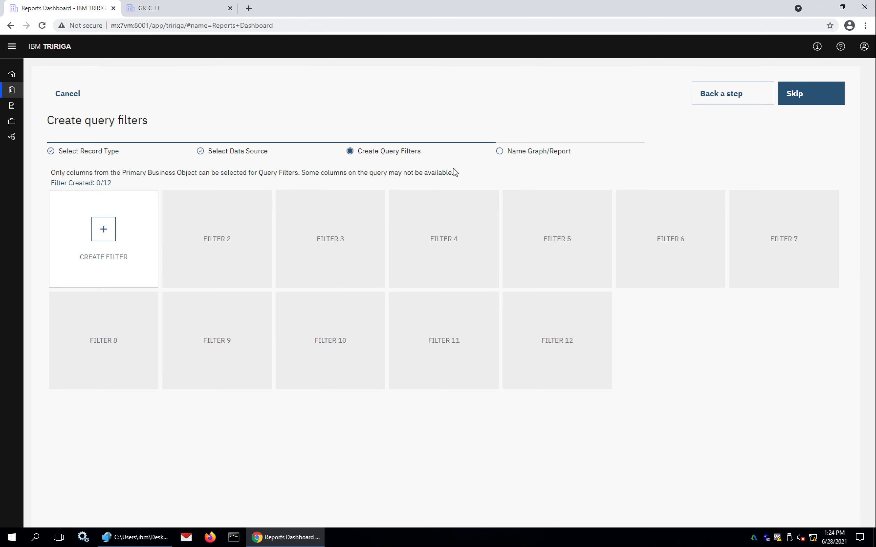
left_click(803, 104)
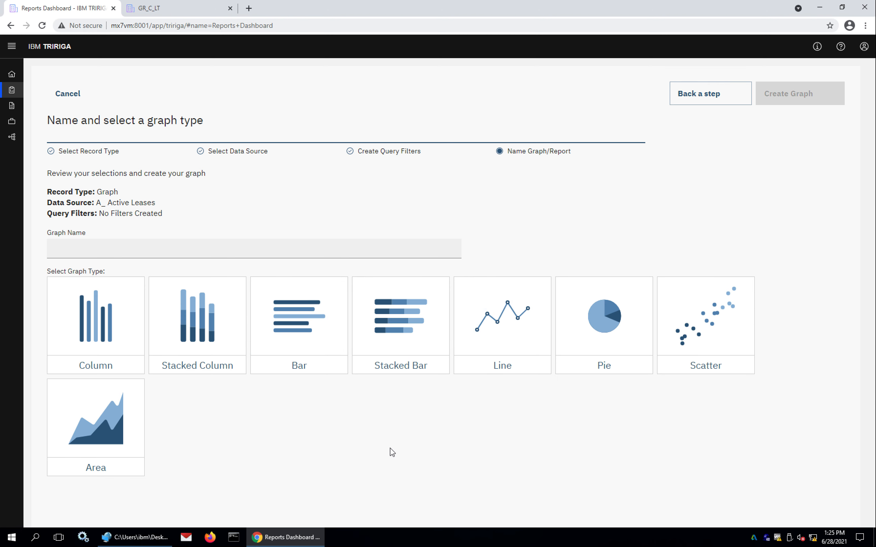
- Create a Stacked Column graph named 'Graph' from the Active Leases report
left_click(201, 254)
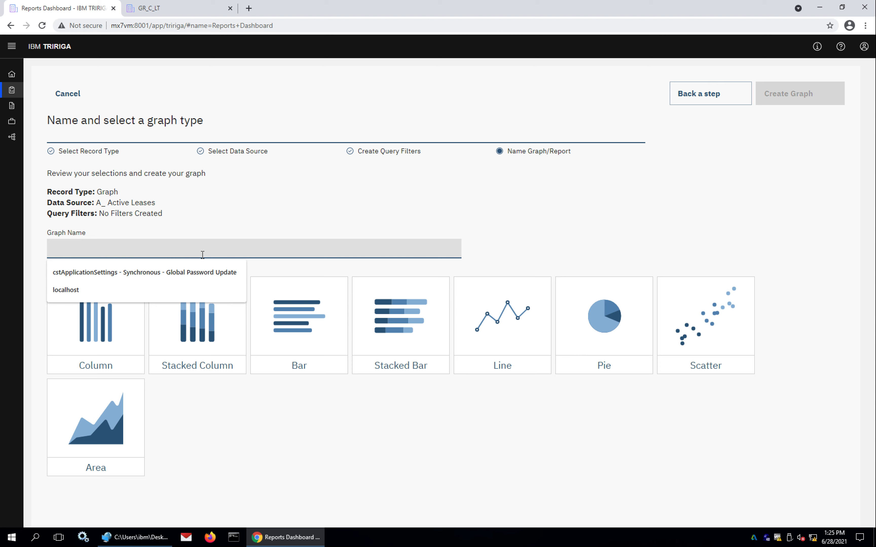
type("Gra")
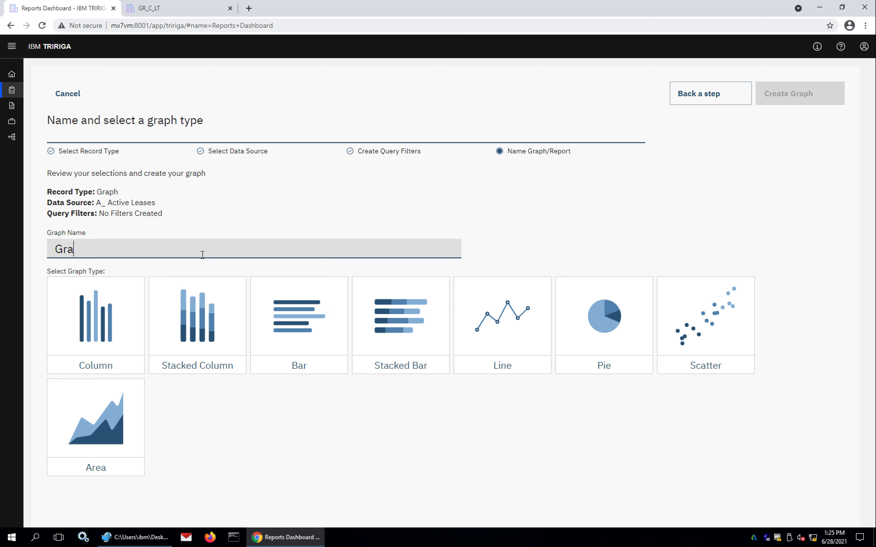
type("ph")
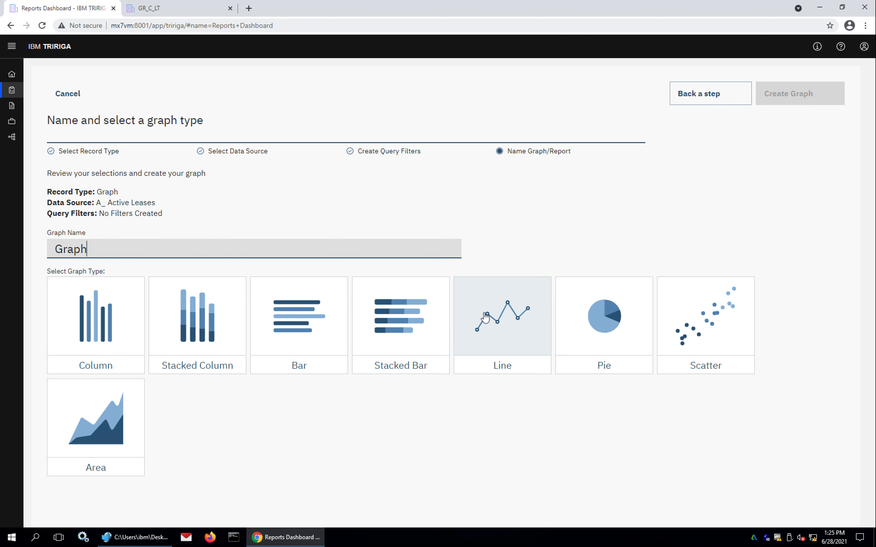
left_click(202, 336)
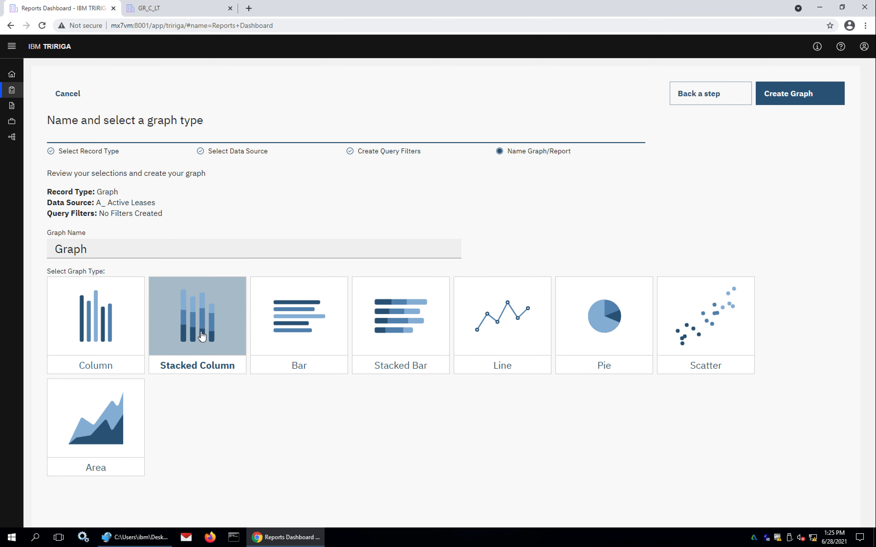
left_click(814, 105)
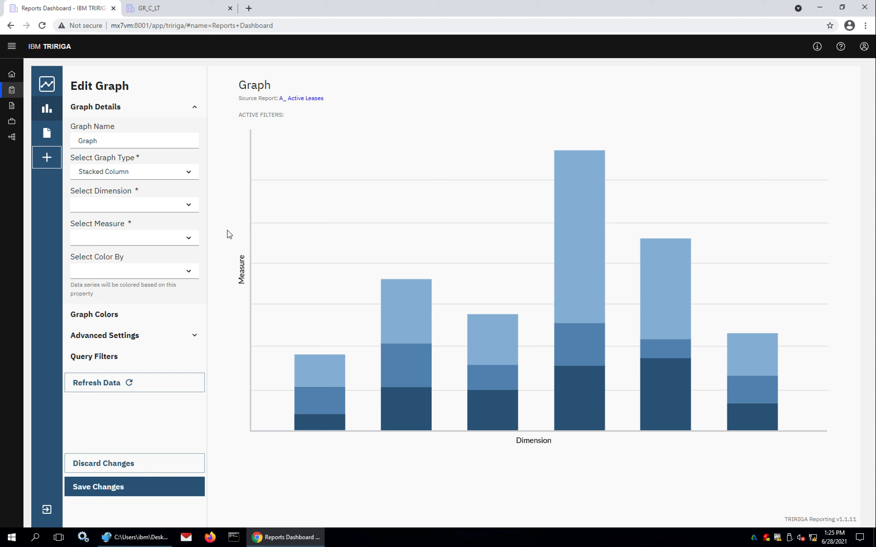
- Chart Gross Rentable by City, coloured by Lease Term, then view the saved GR_C_LT graph
left_click(155, 205)
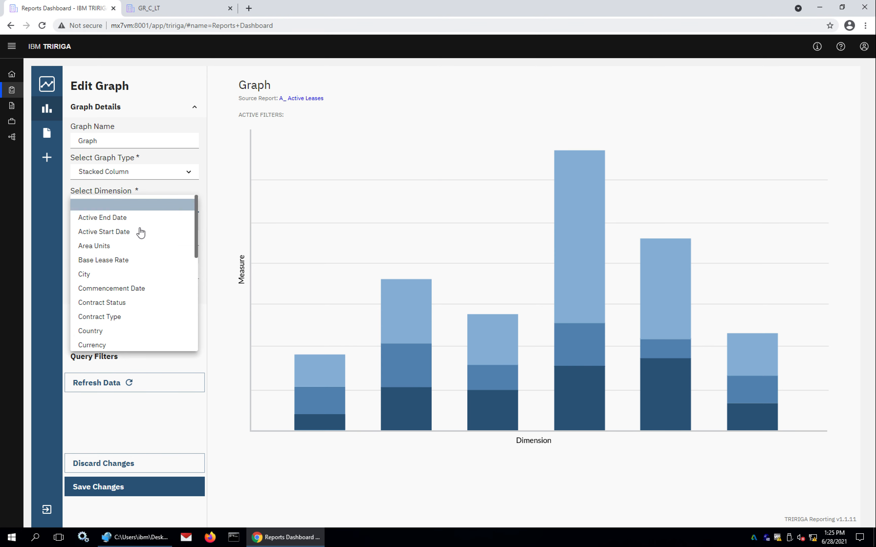
left_click(134, 275)
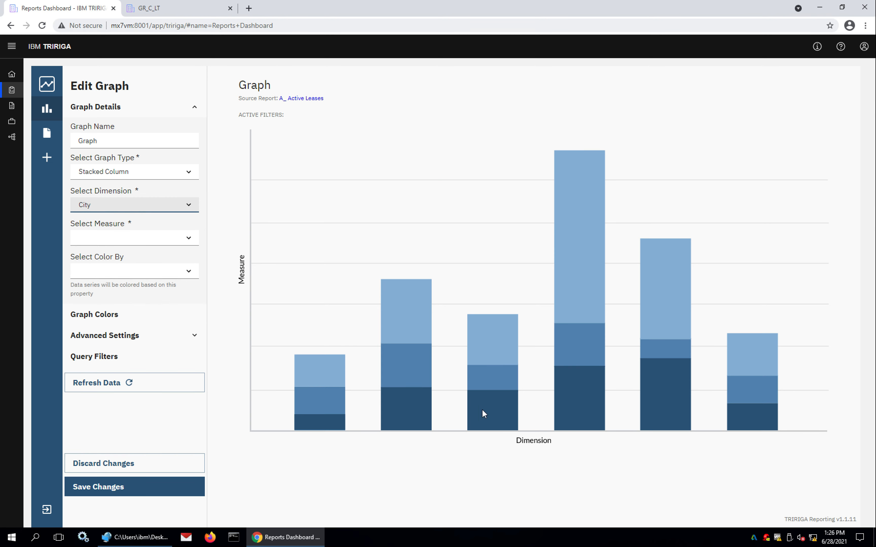
left_click(174, 239)
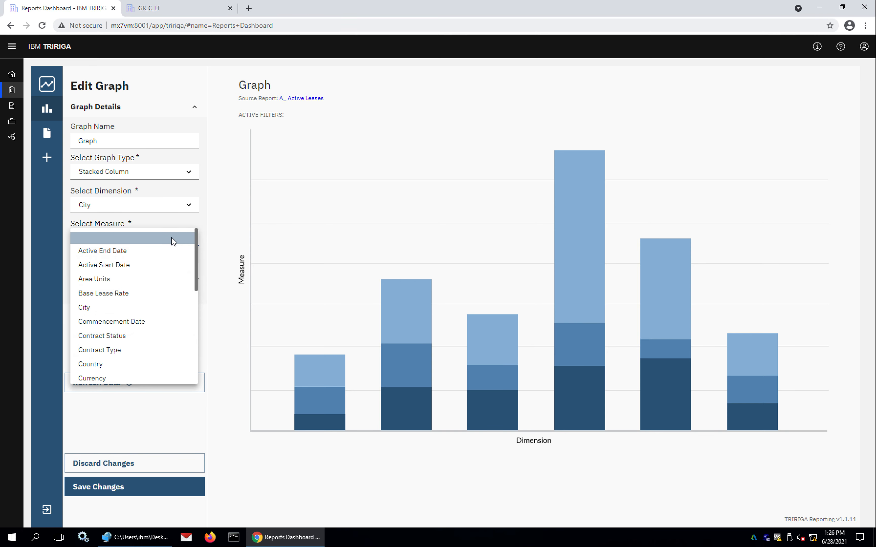
scroll(160, 311, "down", 3)
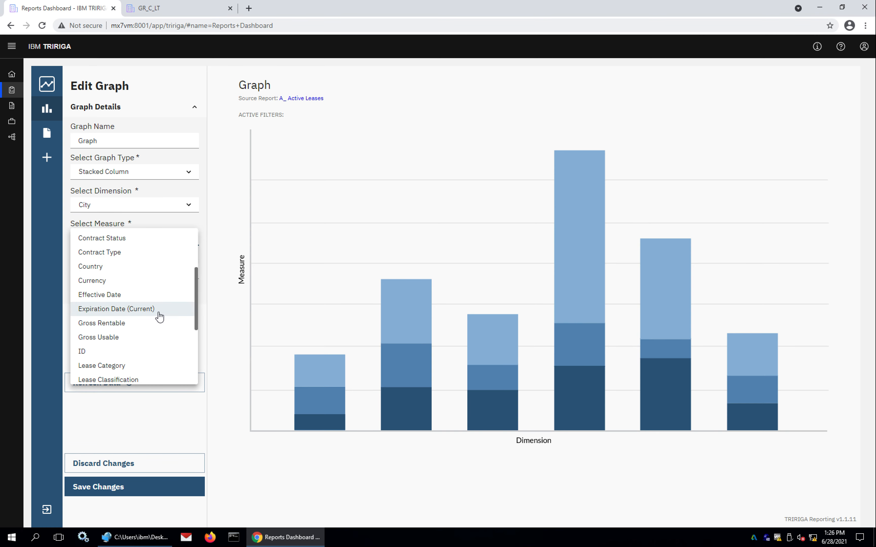
left_click(117, 325)
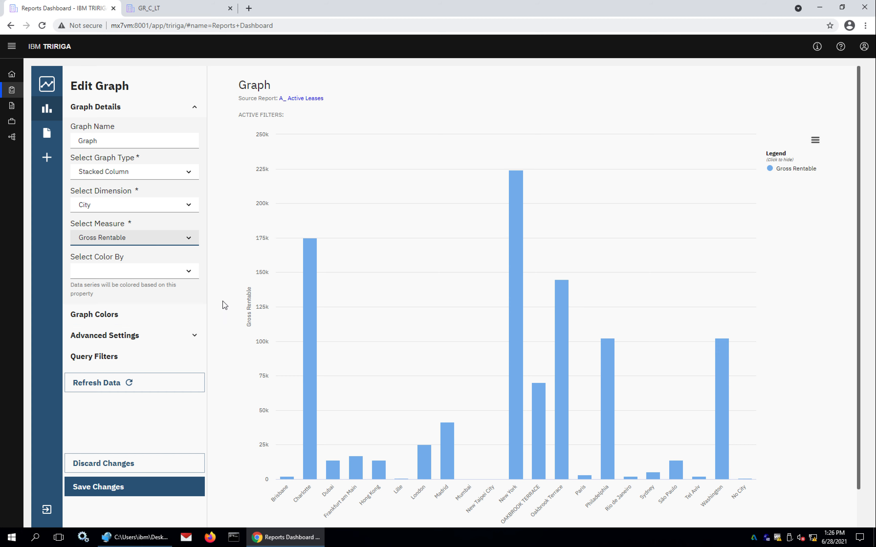
left_click(133, 272)
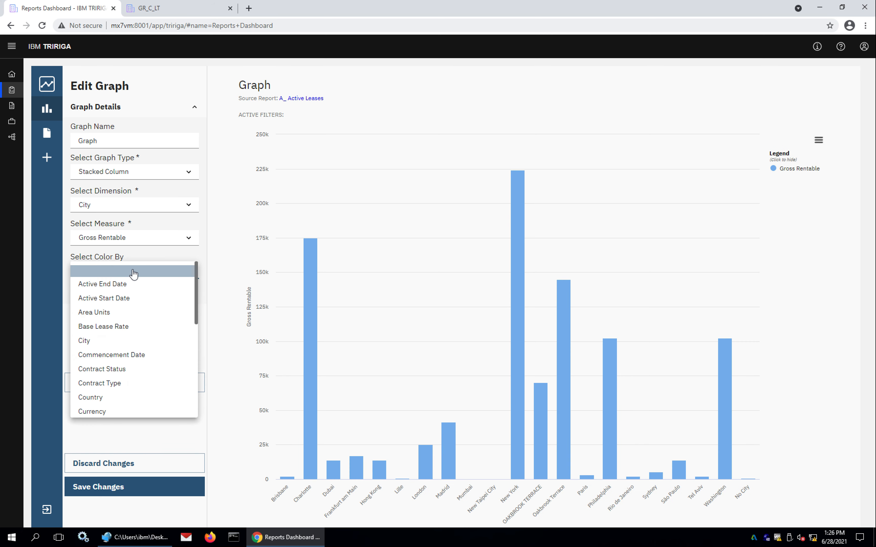
scroll(154, 331, "down", 3)
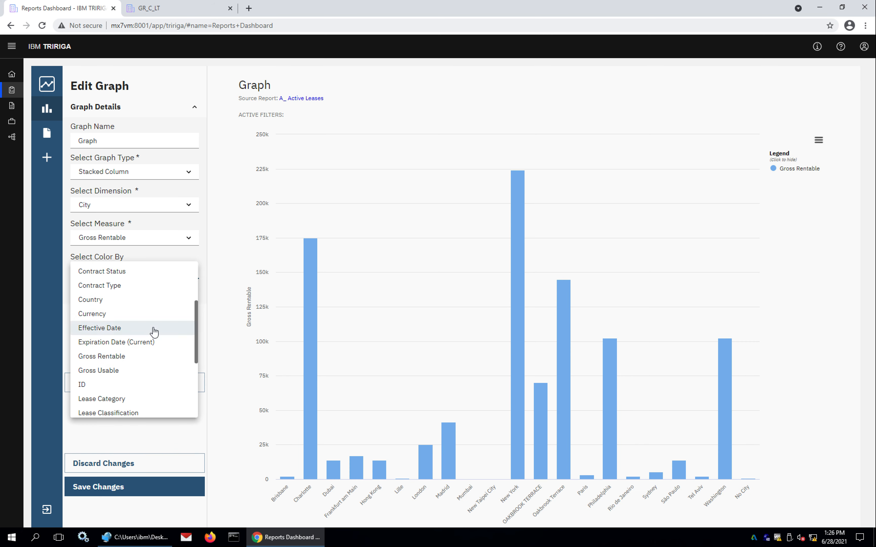
scroll(152, 357, "down", 3)
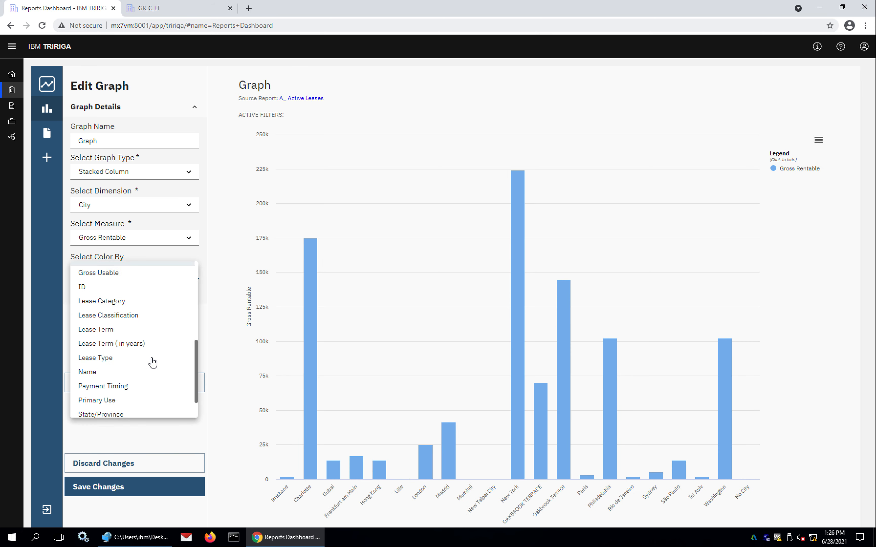
left_click(109, 330)
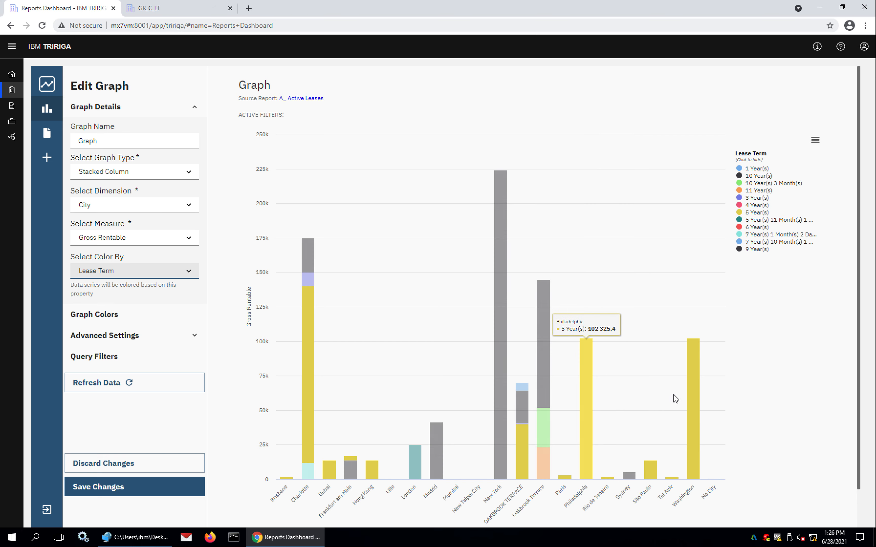
scroll(234, 382, "down", 2)
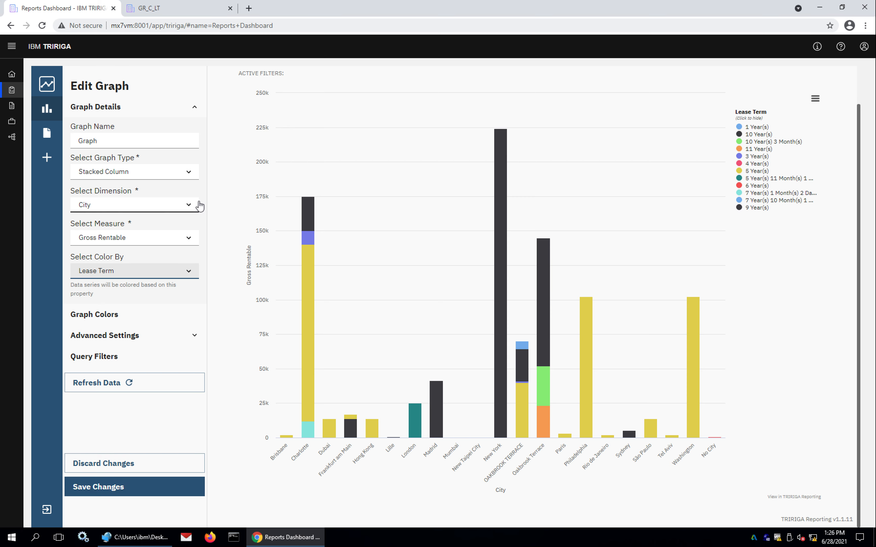
left_click(184, 6)
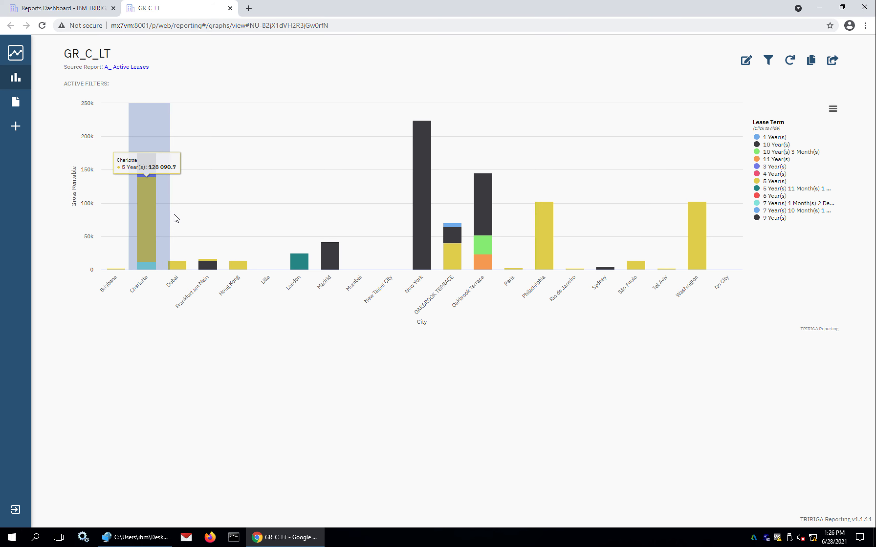
- Zoom the GR_C_LT chart in on Charlotte, then reset the zoom to show all cities
left_click_drag(172, 215, 172, 214)
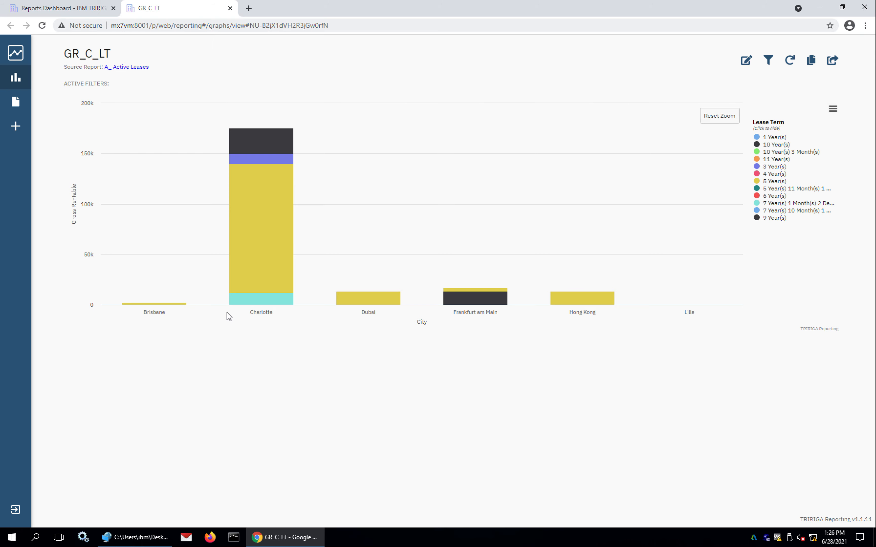
mouse_move(242, 237)
left_click(708, 122)
- Hide and re-show the 10 Year(s) 3 Month(s) series, then move to the Self-Service Reporting slide
left_click(762, 154)
left_click(763, 155)
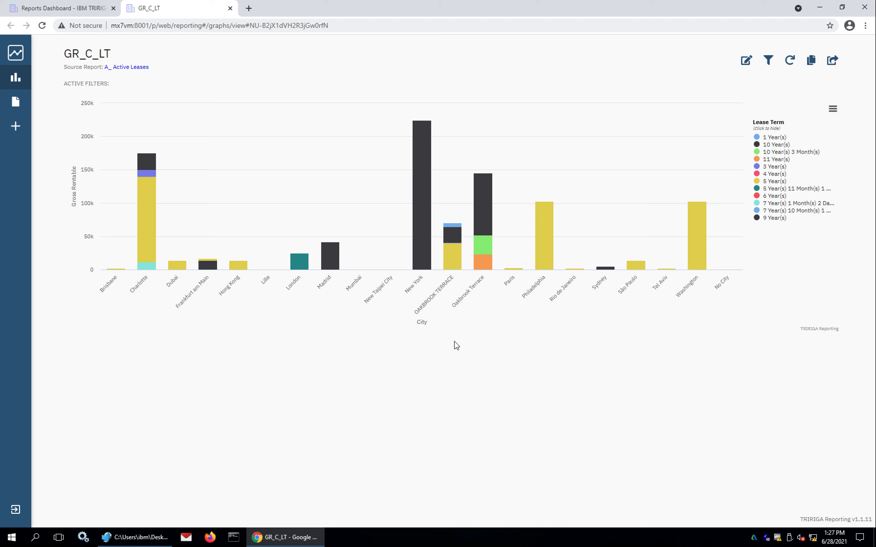
key("ctrl+Left")
key("ctrl+Left")
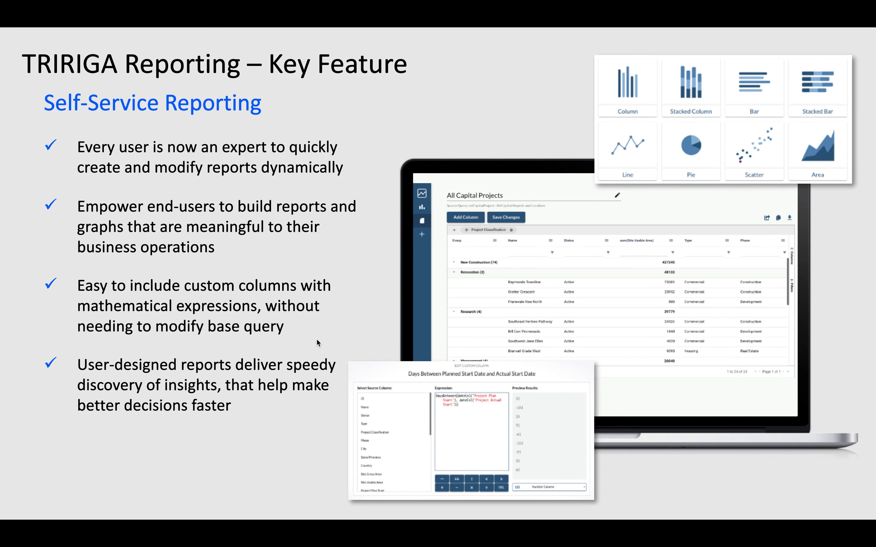
mouse_move(108, 512)
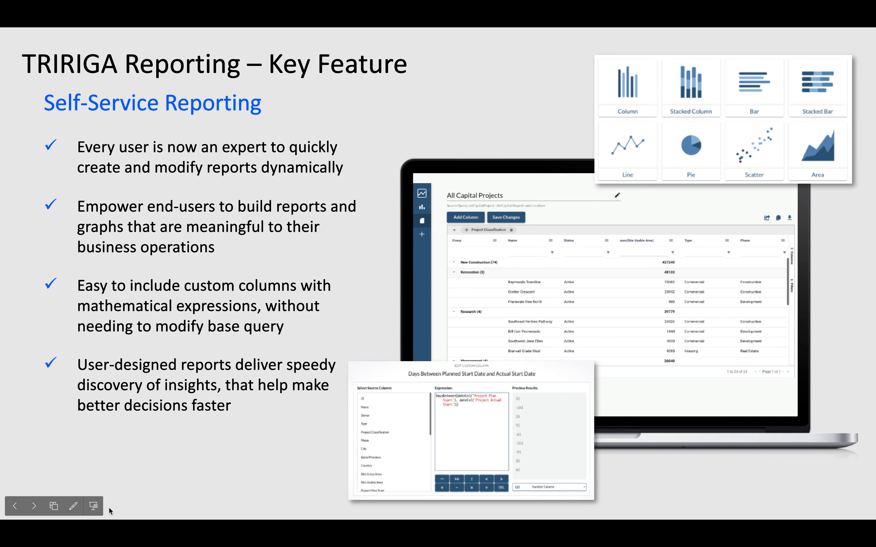